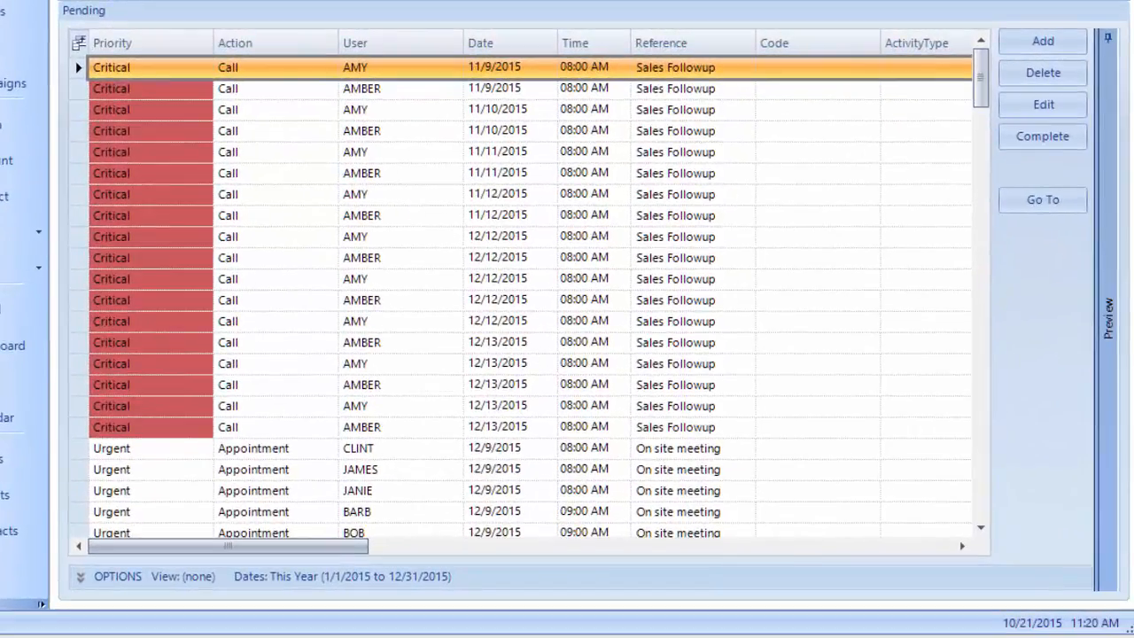
# Hide the Code, ContactType, CreateBy, CreateOn and ActivityType columns in the pending activities list
pyautogui.click(78, 44)
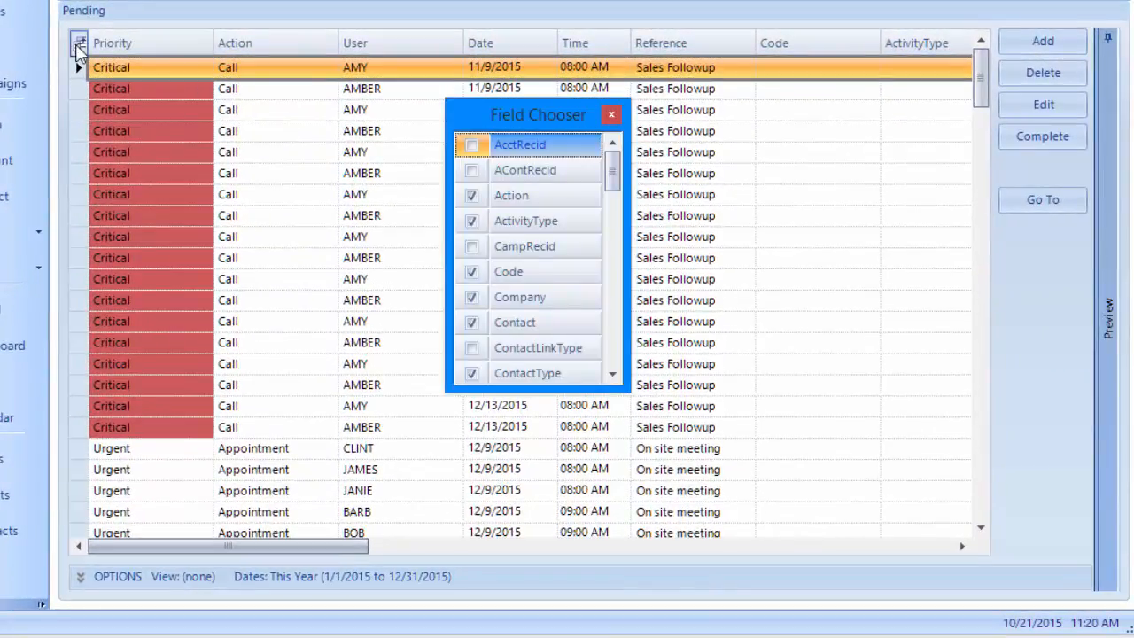
pyautogui.click(472, 272)
pyautogui.scroll(-1, 485, 367)
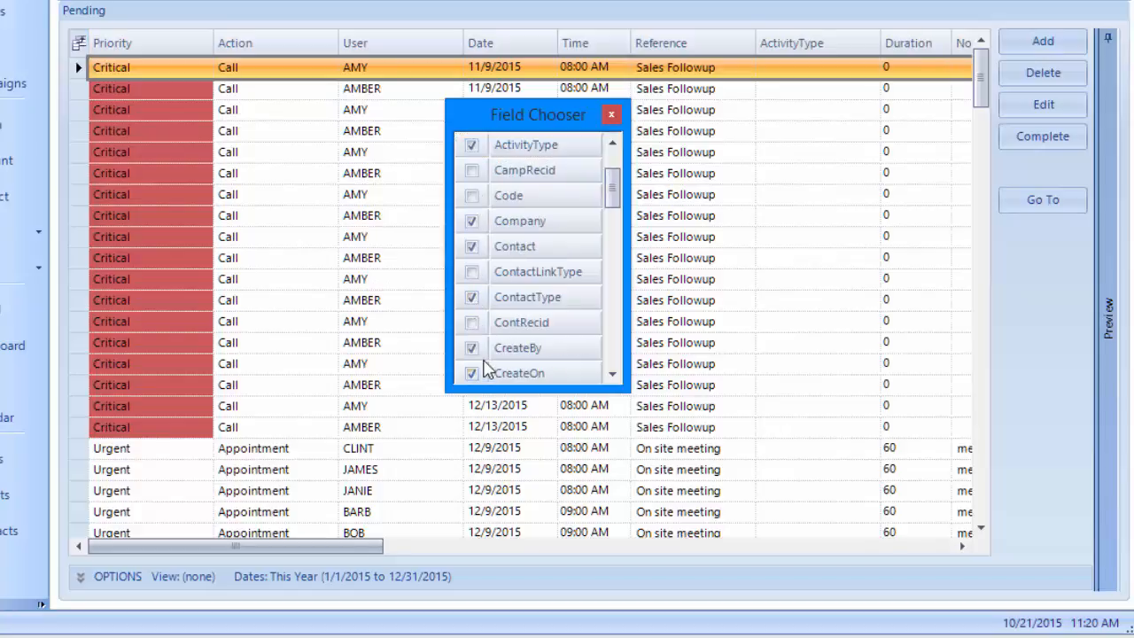
pyautogui.click(471, 297)
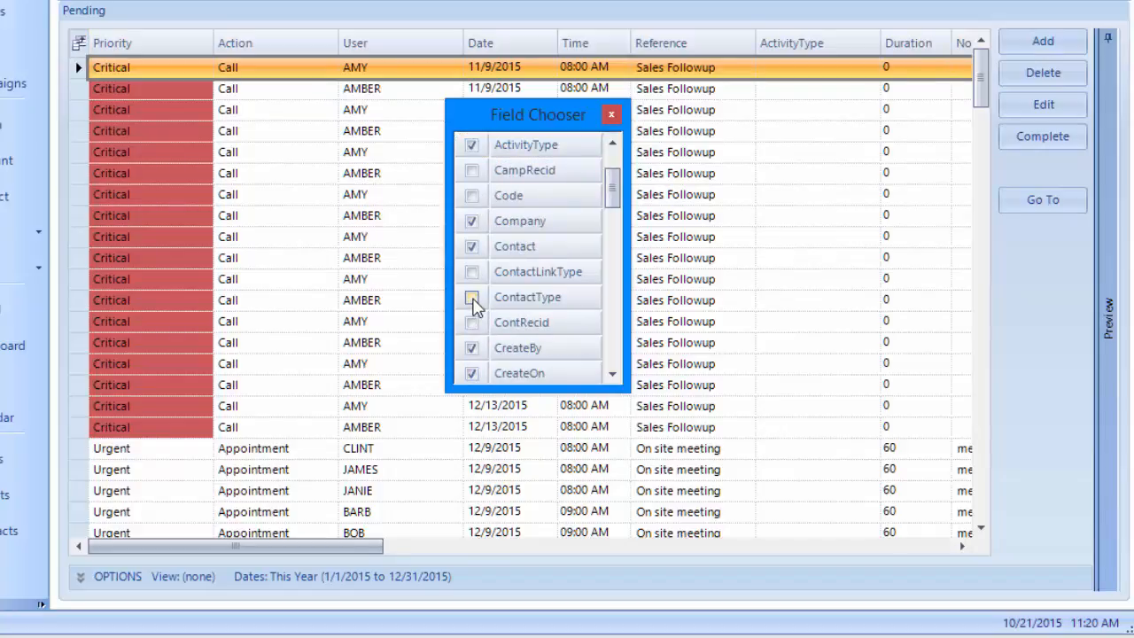
pyautogui.click(471, 348)
pyautogui.click(471, 373)
pyautogui.click(472, 145)
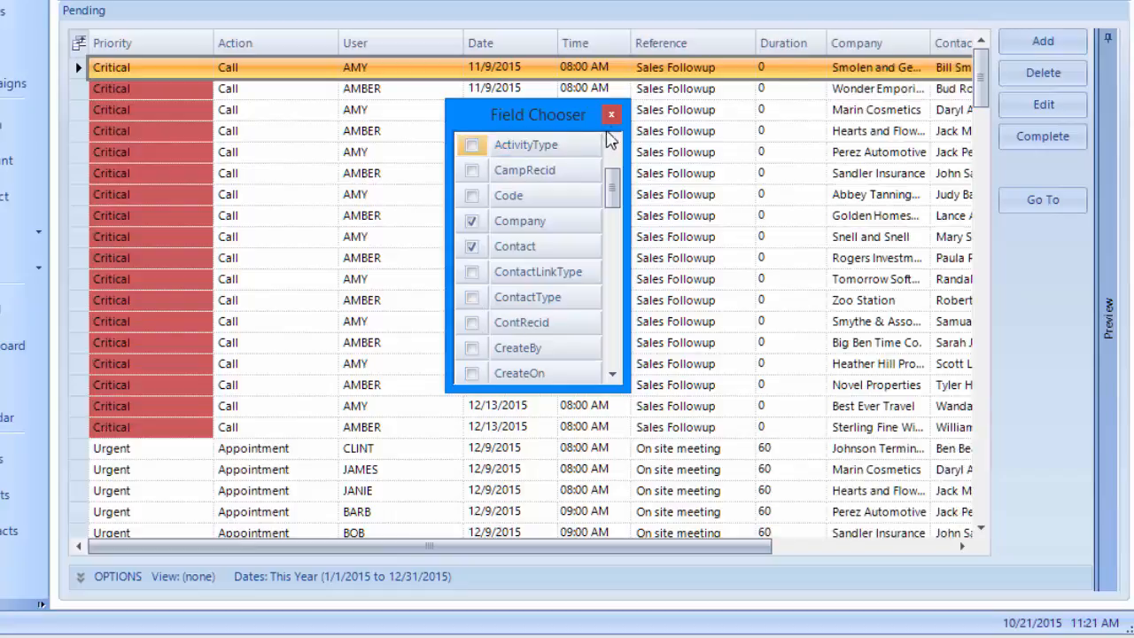
pyautogui.click(611, 114)
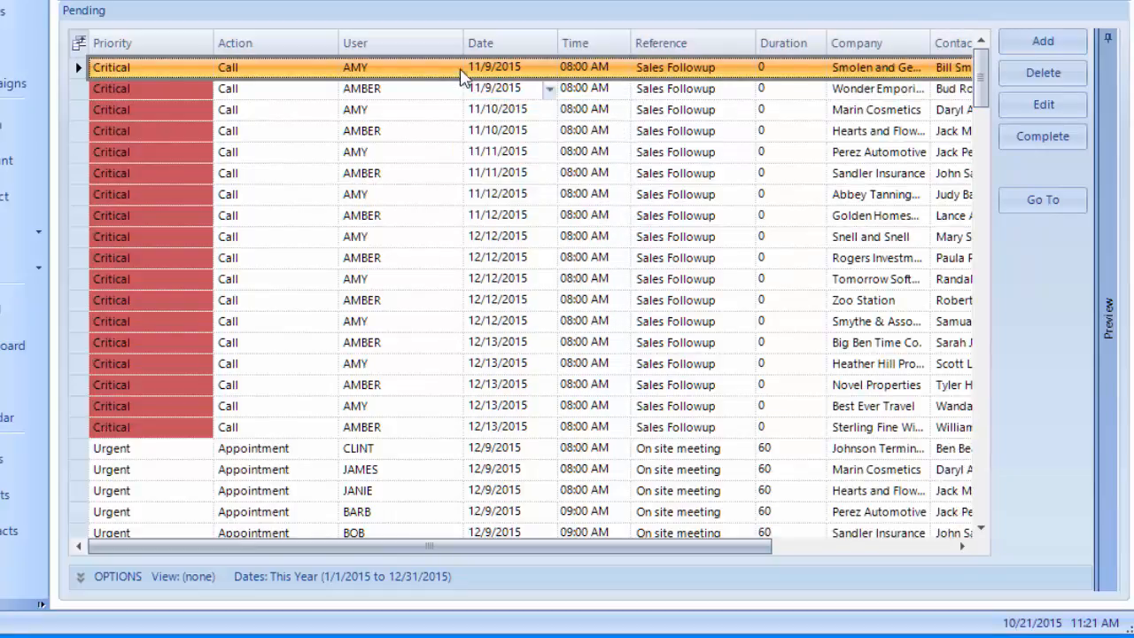
# Reorder the columns so that User comes first, followed by Contact, Company, Action and Priority
pyautogui.moveTo(403, 50); pyautogui.dragTo(122, 50)
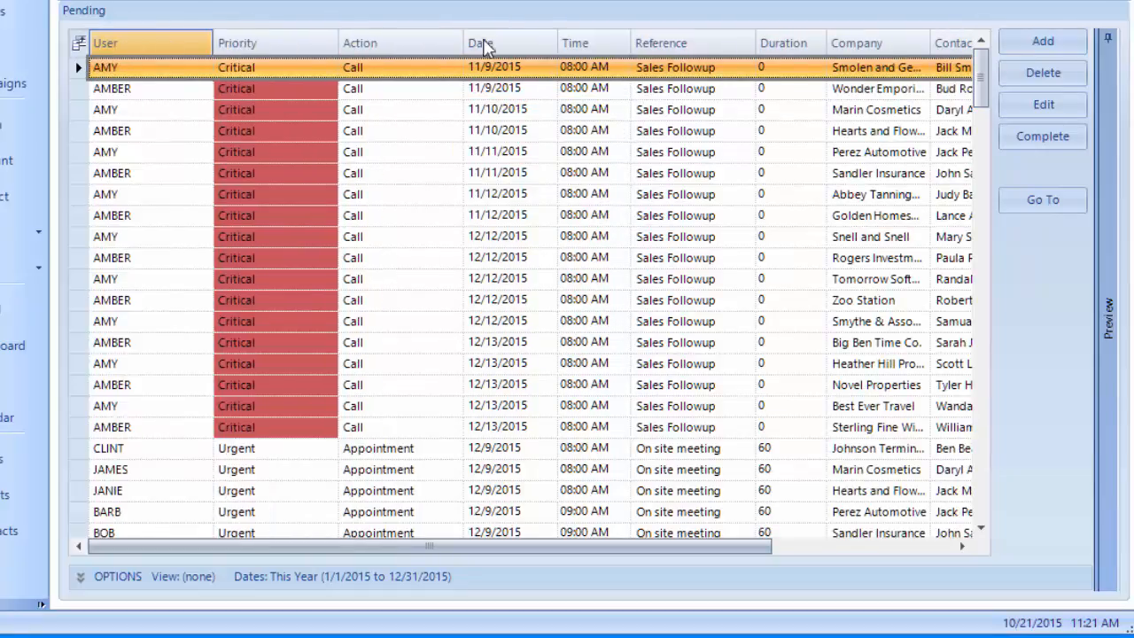
pyautogui.moveTo(949, 44); pyautogui.dragTo(222, 67)
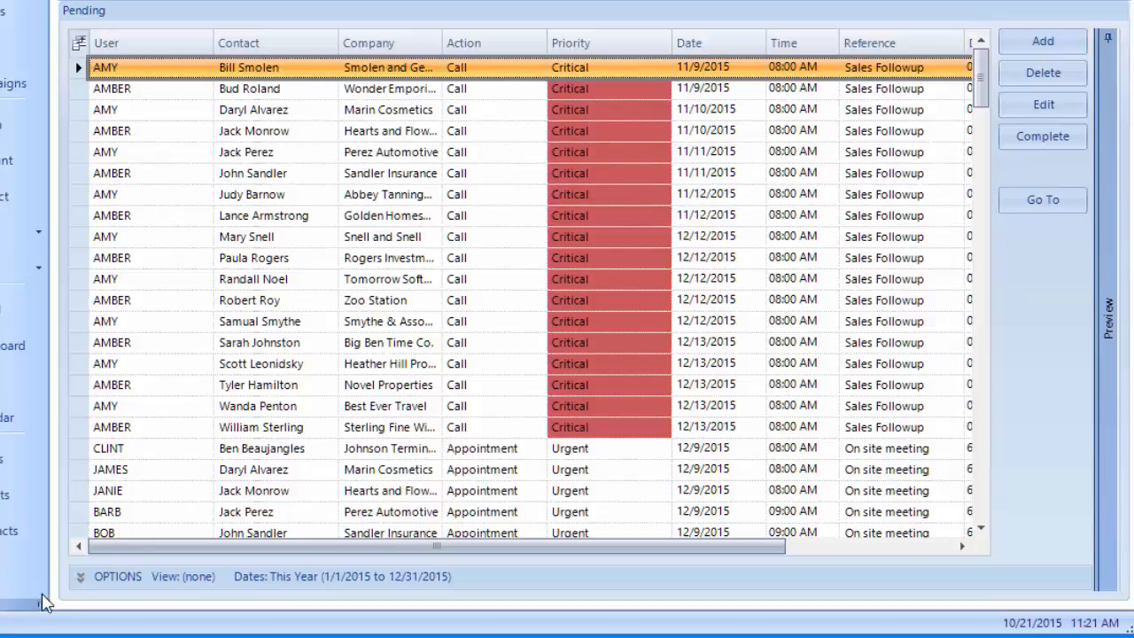
# Expand the list options and enable GroupBy and Filters for the pending activities
pyautogui.click(78, 580)
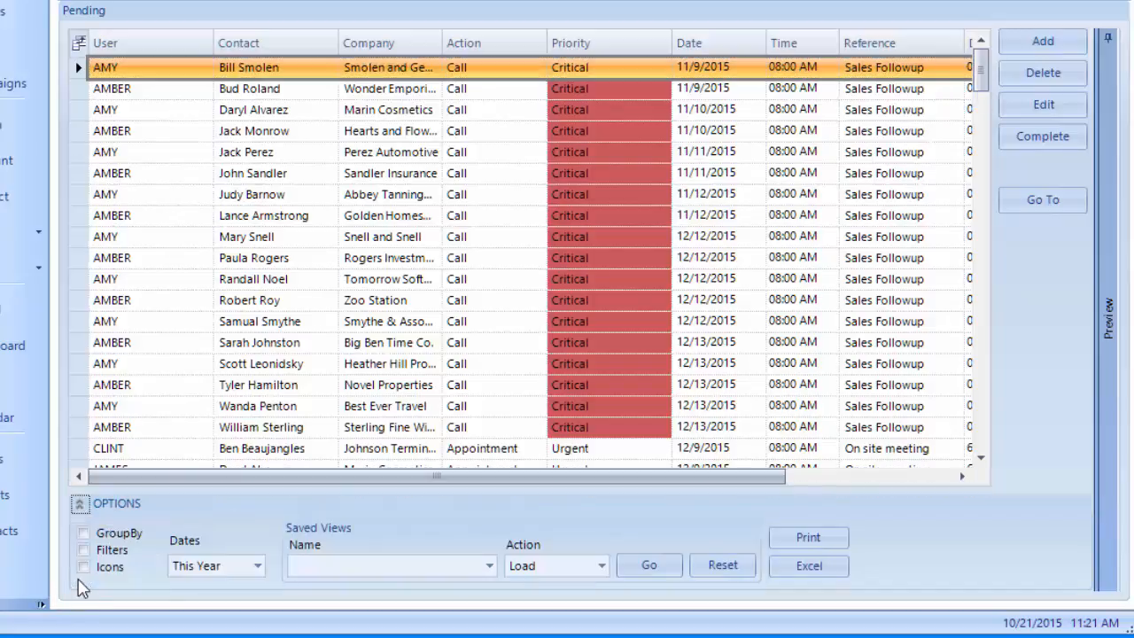
pyautogui.click(83, 532)
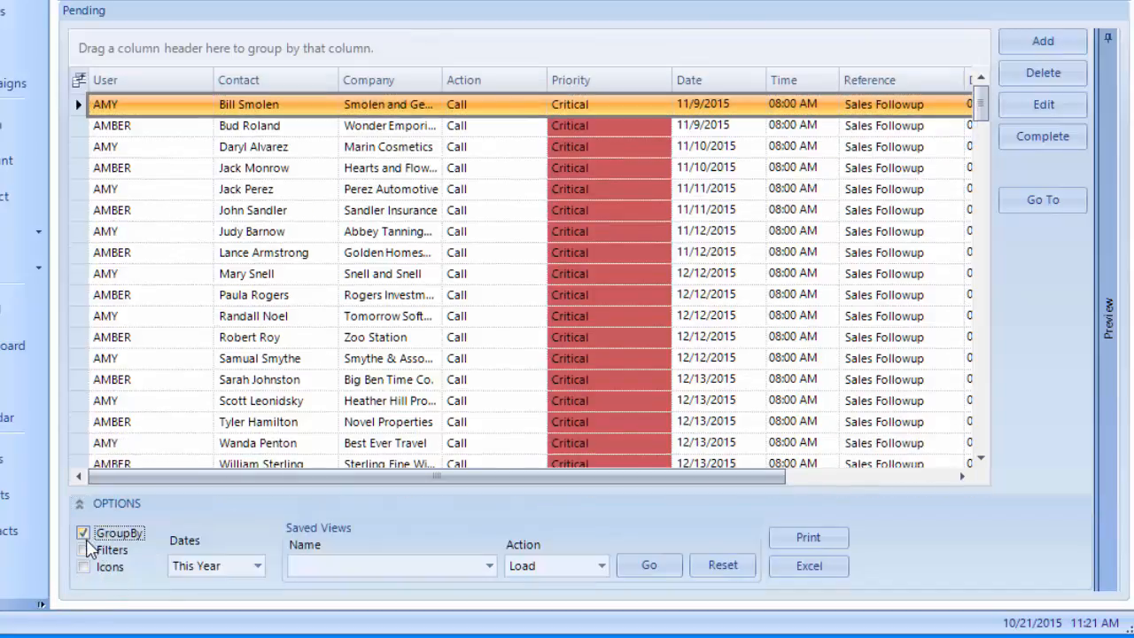
pyautogui.click(84, 550)
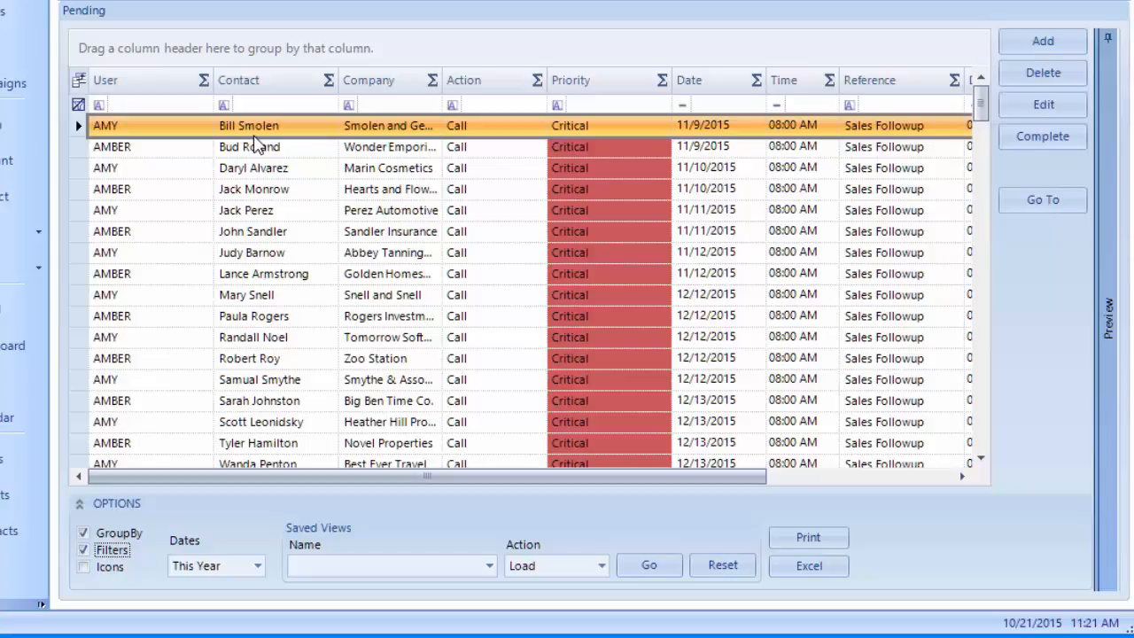
# Filter the Action column with the "Does not start with" condition and the value Message, and check the remaining activities
pyautogui.click(453, 104)
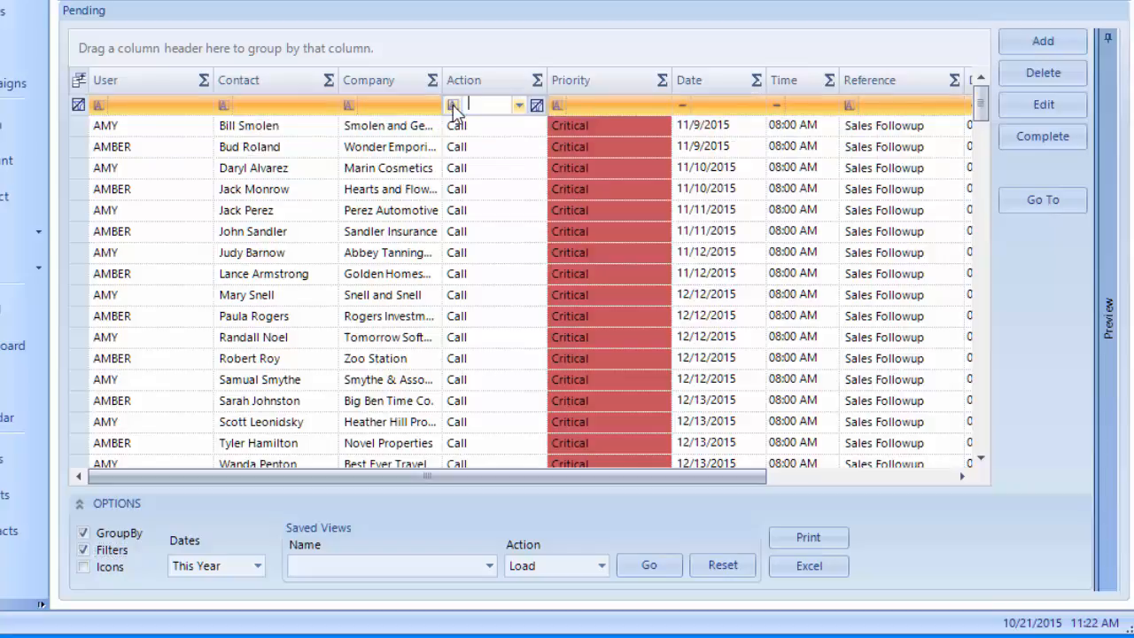
pyautogui.click(453, 105)
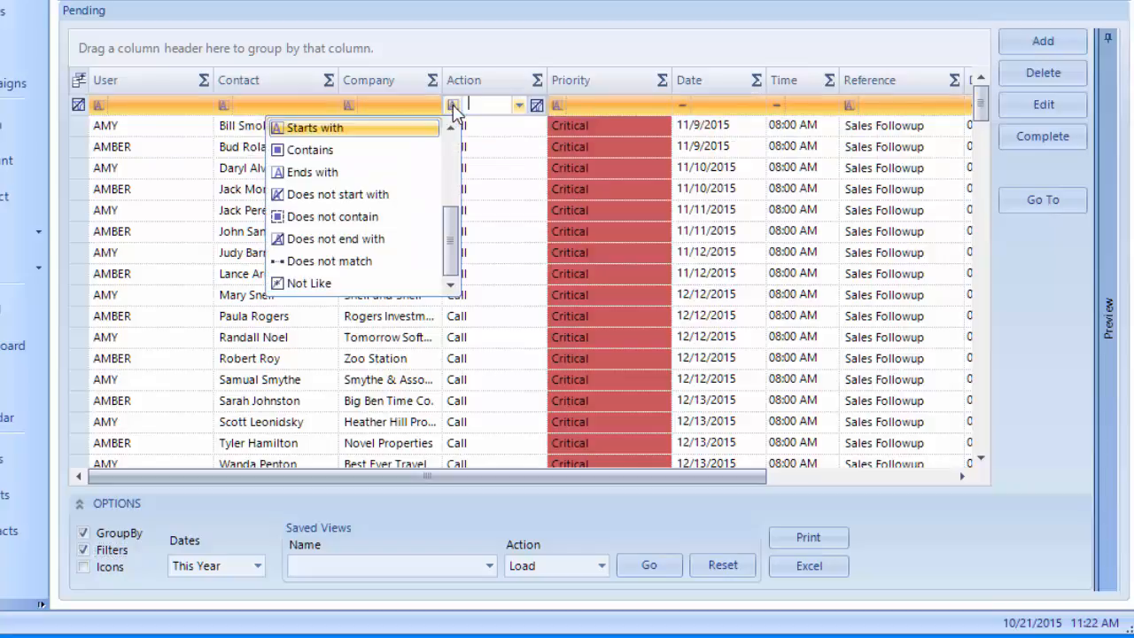
pyautogui.click(372, 195)
pyautogui.write('e')
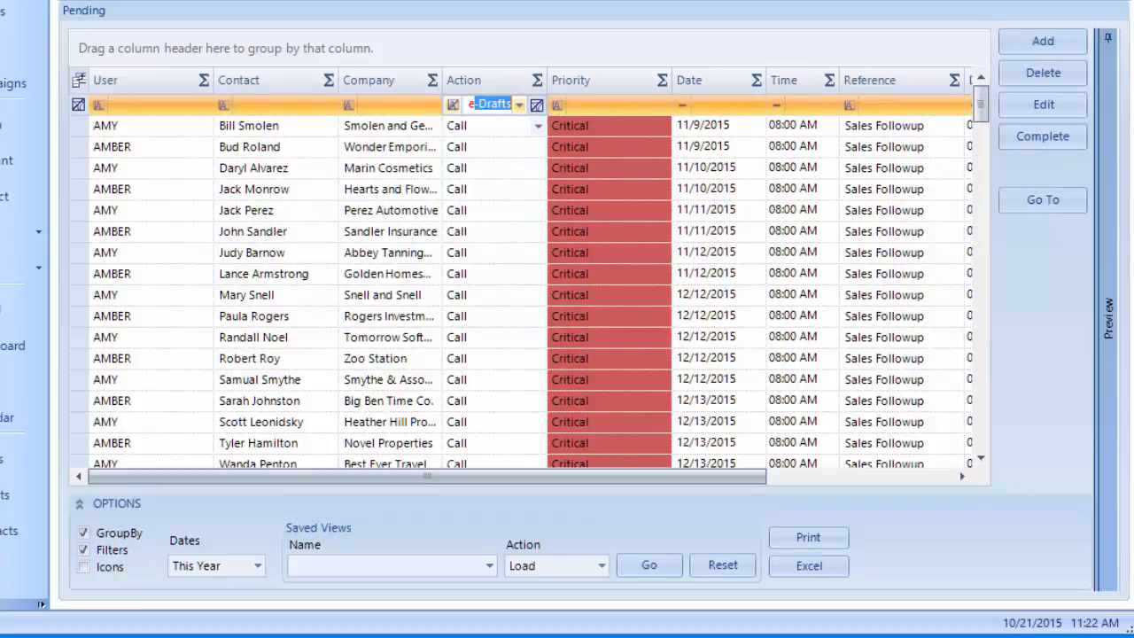
pyautogui.write('-Message')
pyautogui.moveTo(981, 125)
pyautogui.mouseDown()
pyautogui.moveTo(979, 116)
pyautogui.moveTo(978, 443)
pyautogui.moveTo(1015, 268)
pyautogui.mouseUp()
pyautogui.moveTo(1023, 146); pyautogui.dragTo(986, 96)
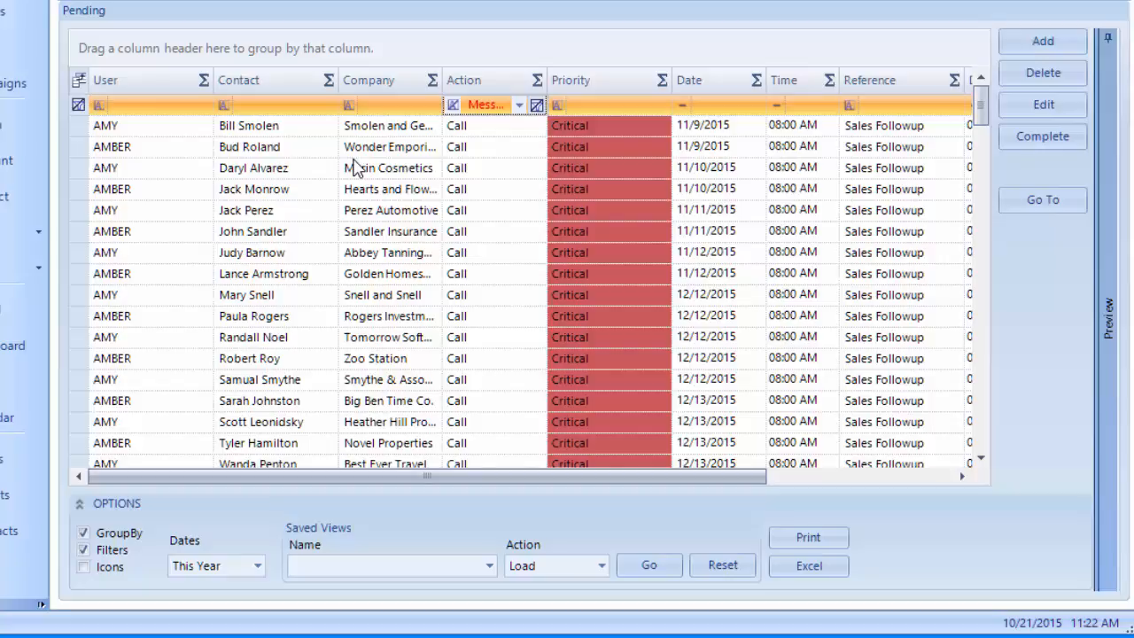
# Group the activities by Action and then by User, and set the date range to Next 90 Days
pyautogui.moveTo(486, 84); pyautogui.dragTo(240, 48)
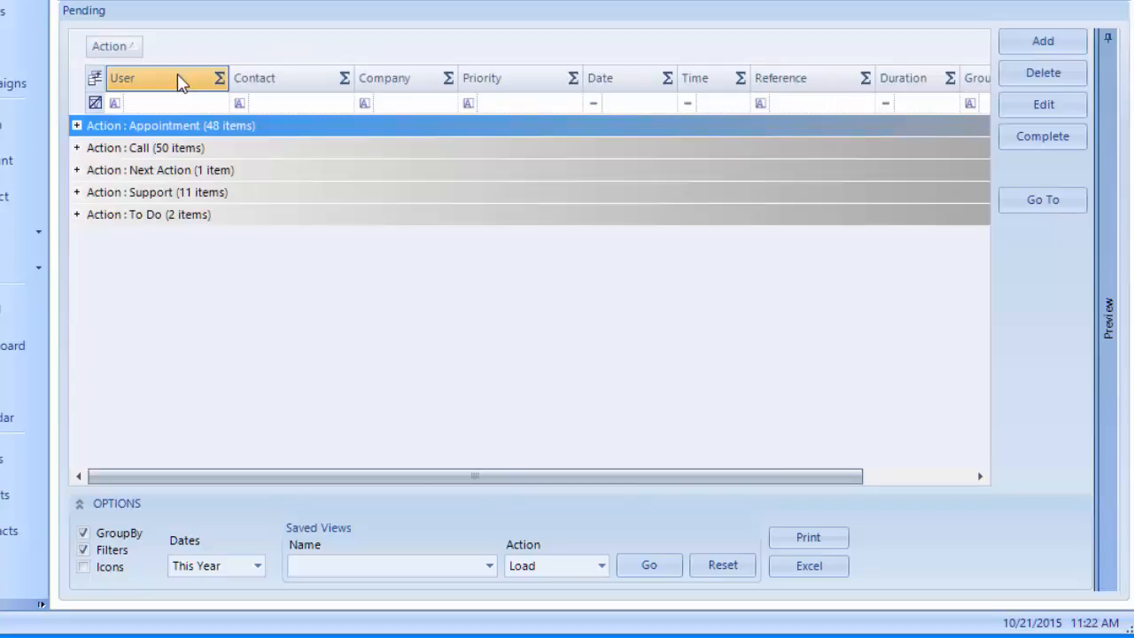
pyautogui.moveTo(178, 79); pyautogui.dragTo(183, 55)
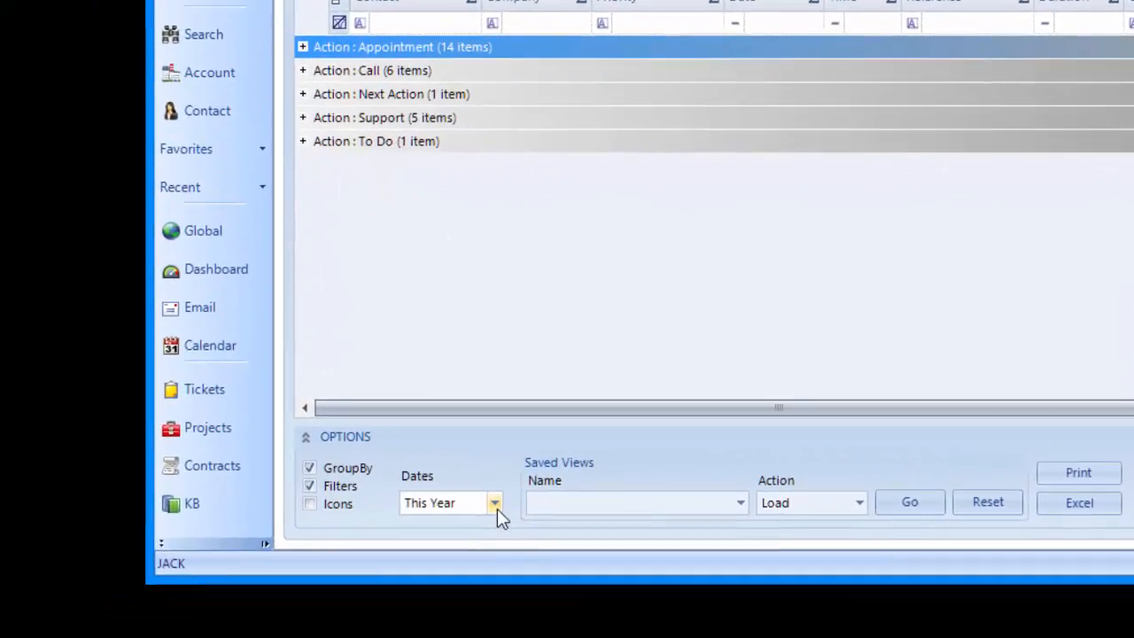
pyautogui.click(258, 566)
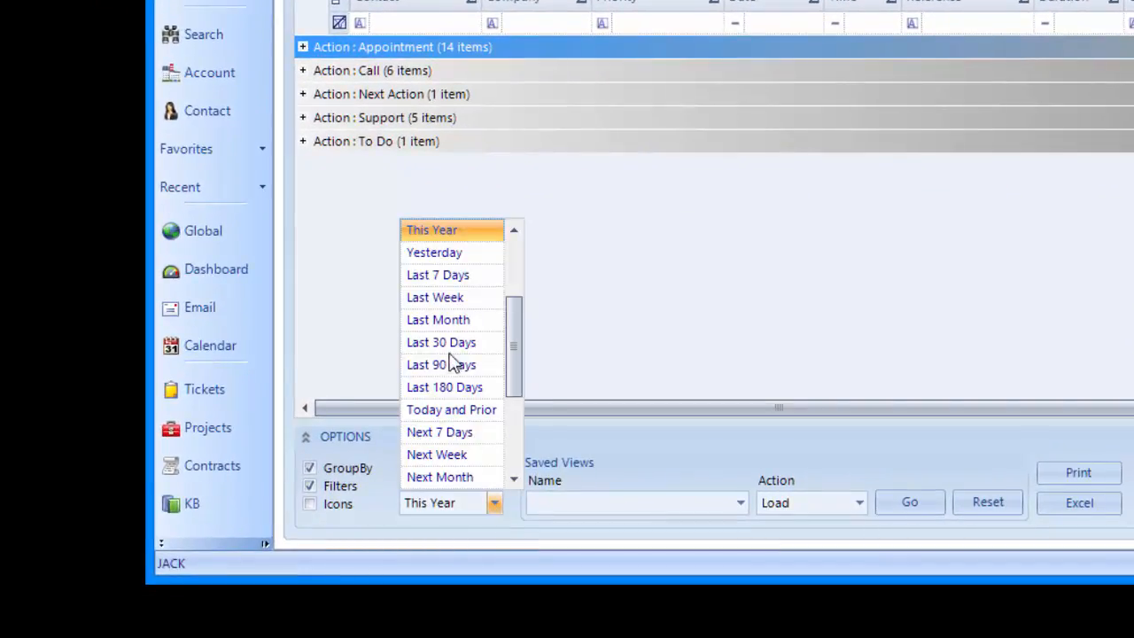
pyautogui.scroll(-2, 443, 346)
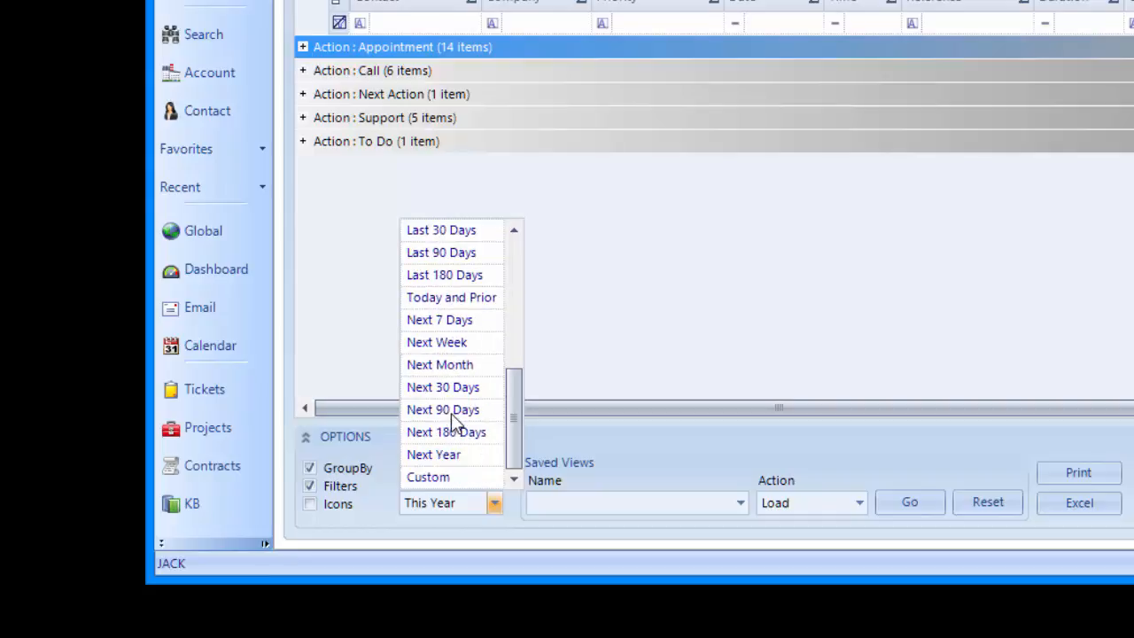
pyautogui.click(451, 408)
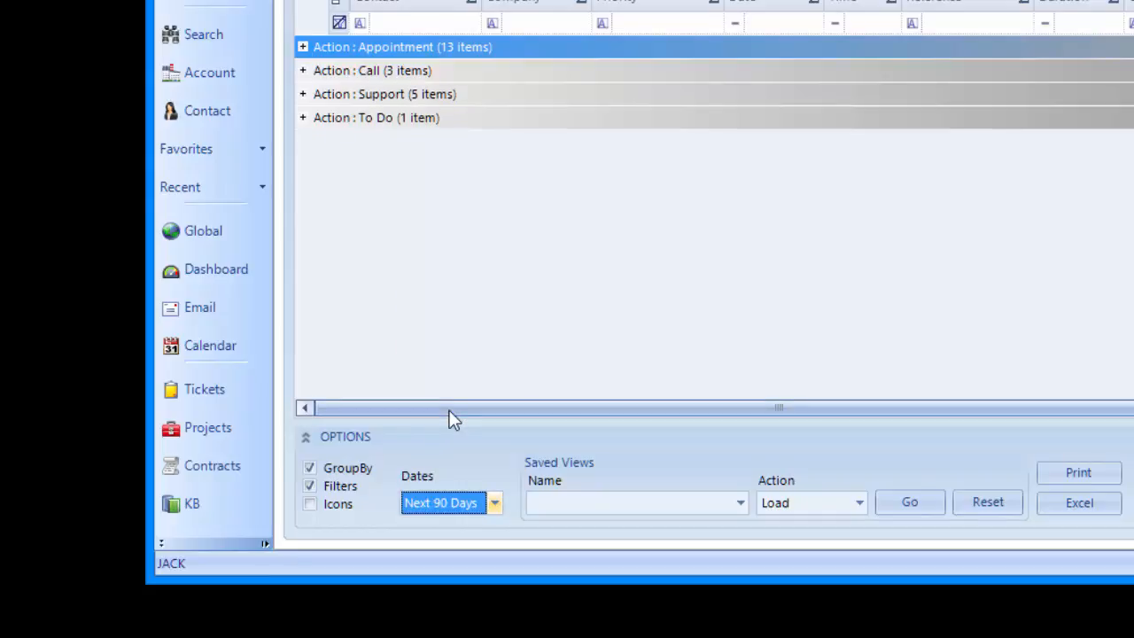
# Expand the Appointment group and the logged-in user's subgroup to view the individual appointments
pyautogui.click(303, 47)
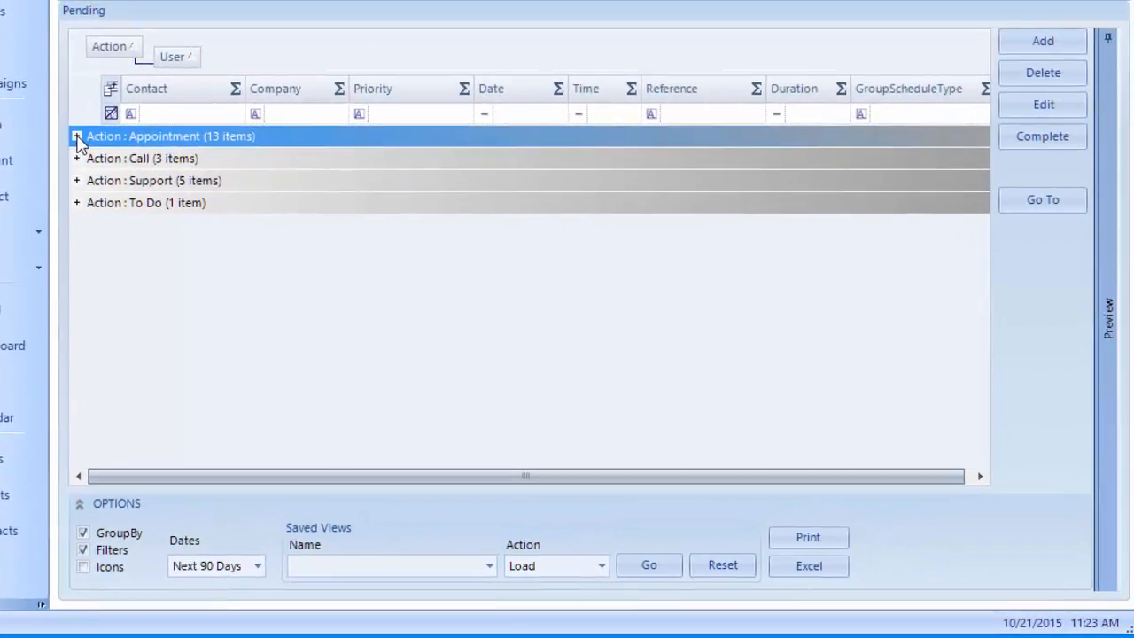
pyautogui.click(77, 137)
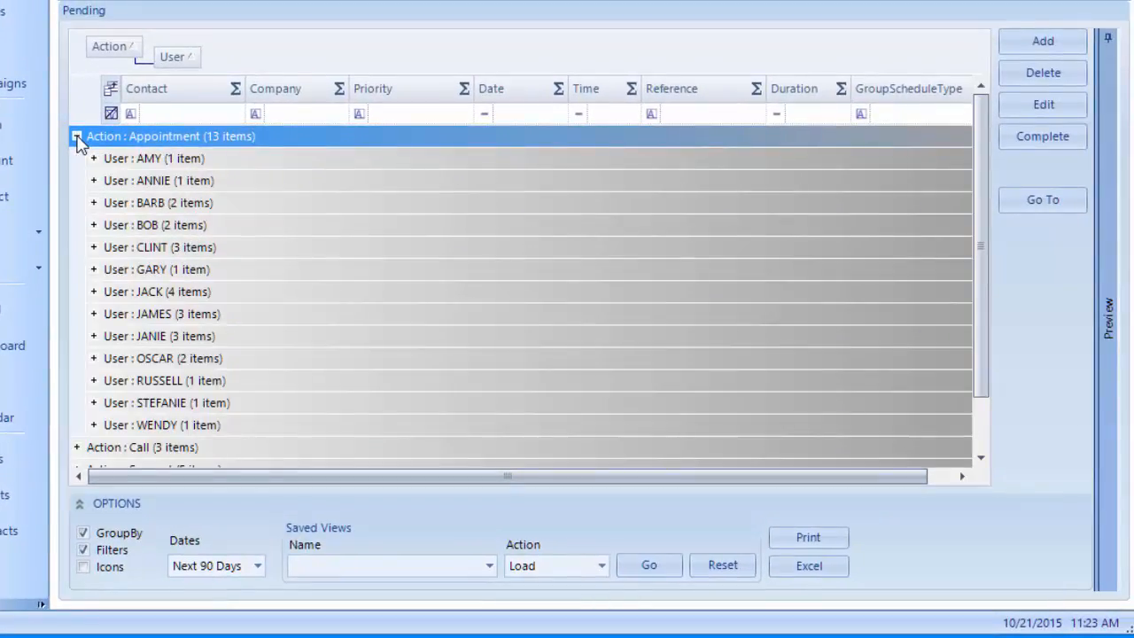
pyautogui.click(94, 292)
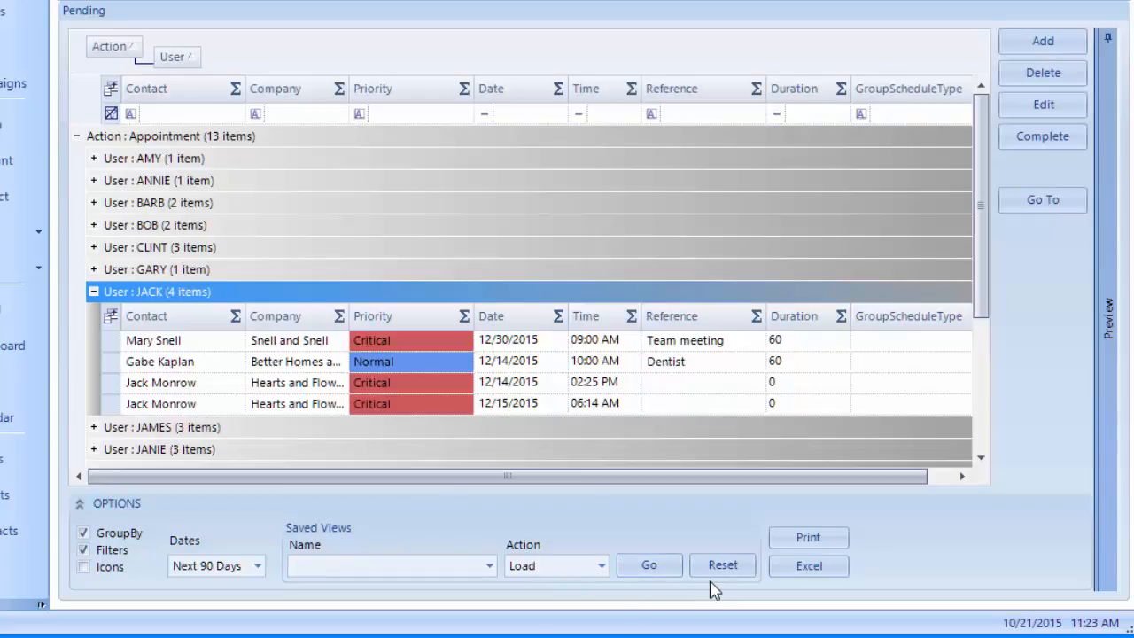
# Save the grouped list as a view named "my team" and check for it among the saved views
pyautogui.click(490, 569)
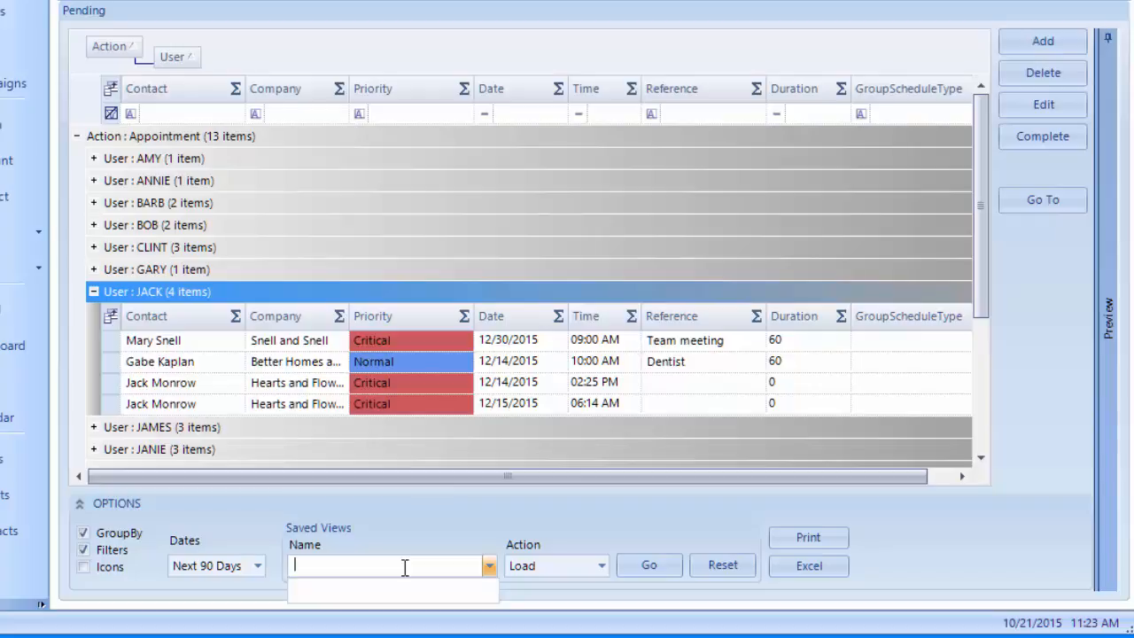
pyautogui.write('my team')
pyautogui.click(602, 567)
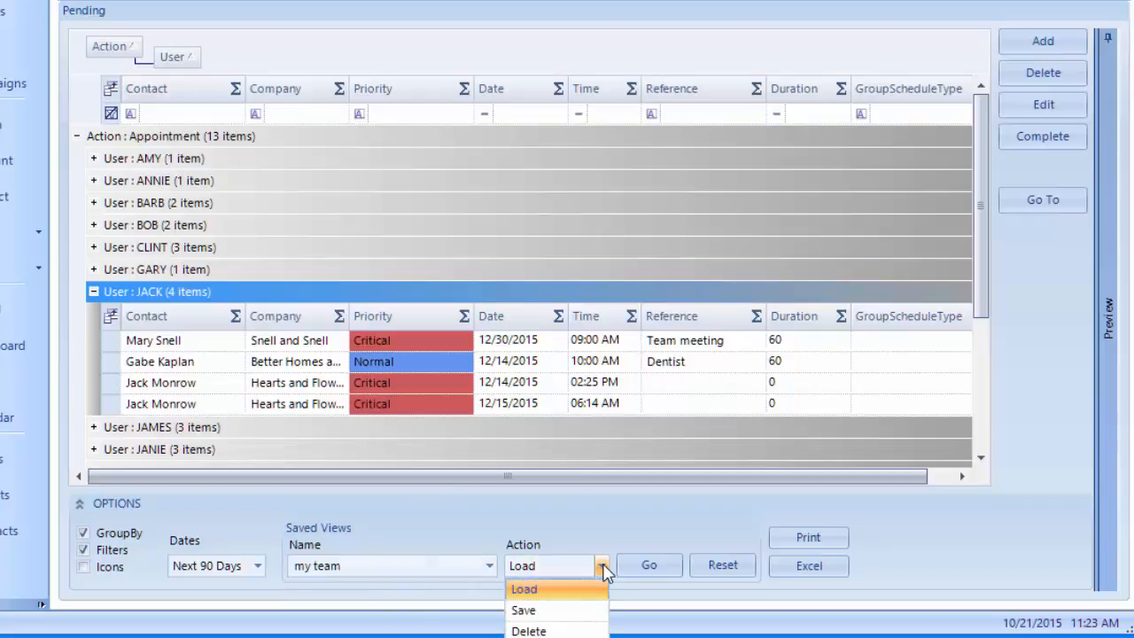
pyautogui.click(570, 610)
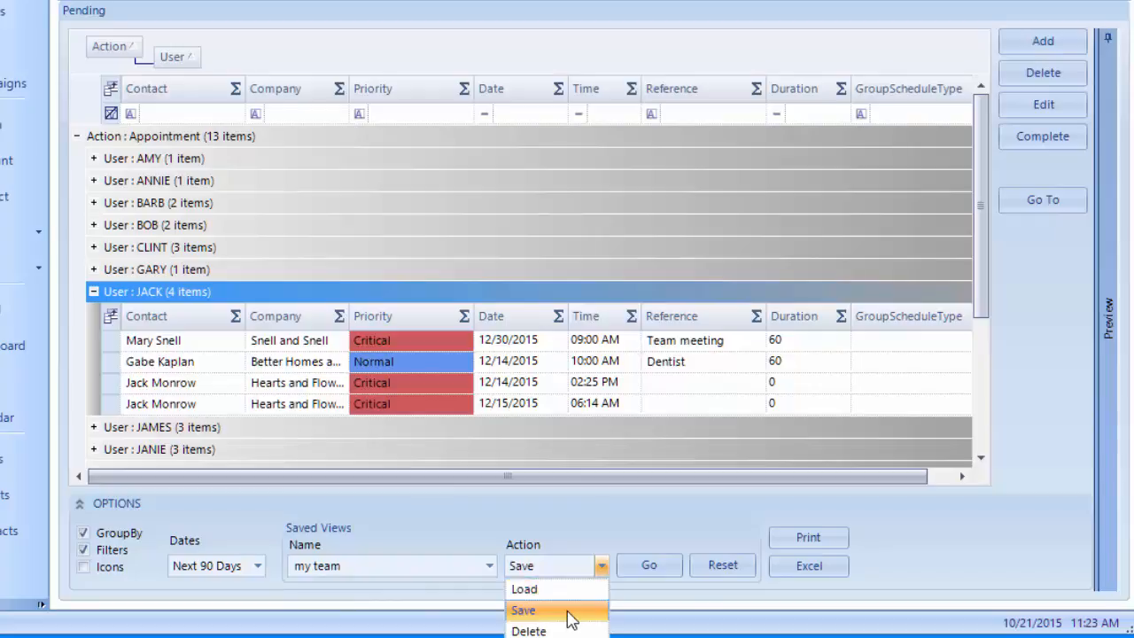
pyautogui.click(647, 571)
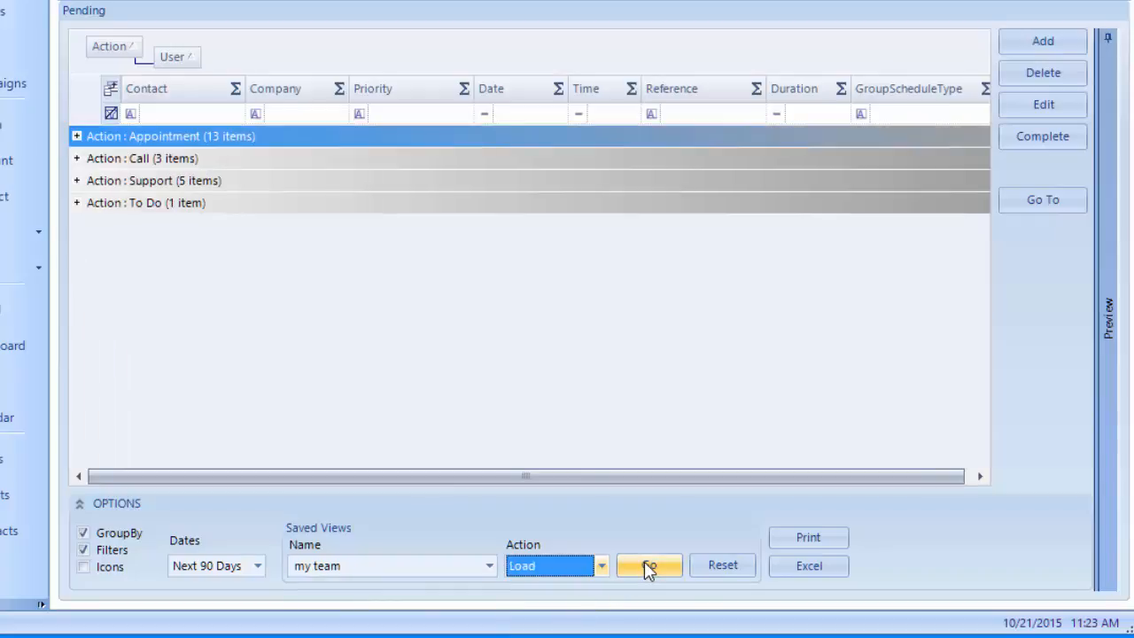
pyautogui.click(490, 567)
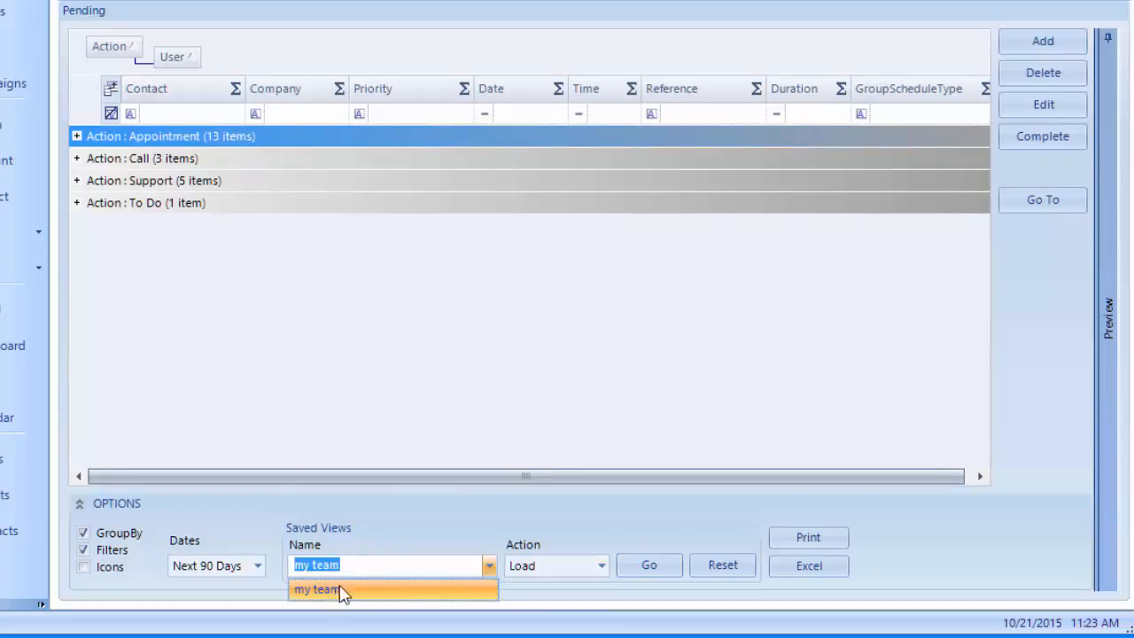
pyautogui.click(389, 536)
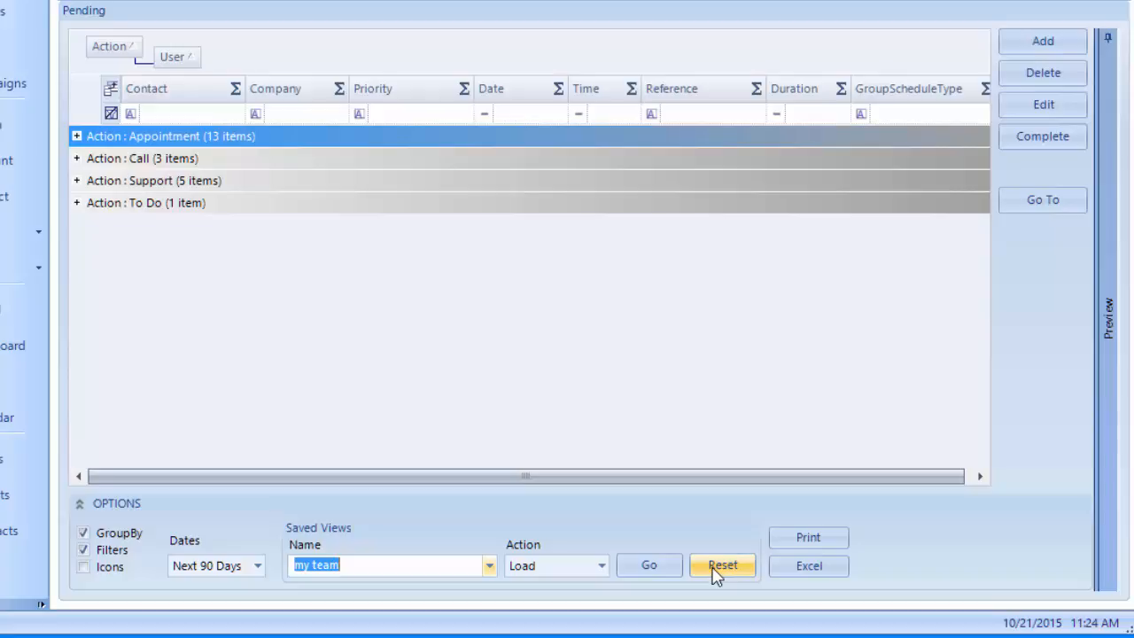
# Turn off grouping and, with Filters enabled, filter the User column to the logged-in user
pyautogui.click(84, 533)
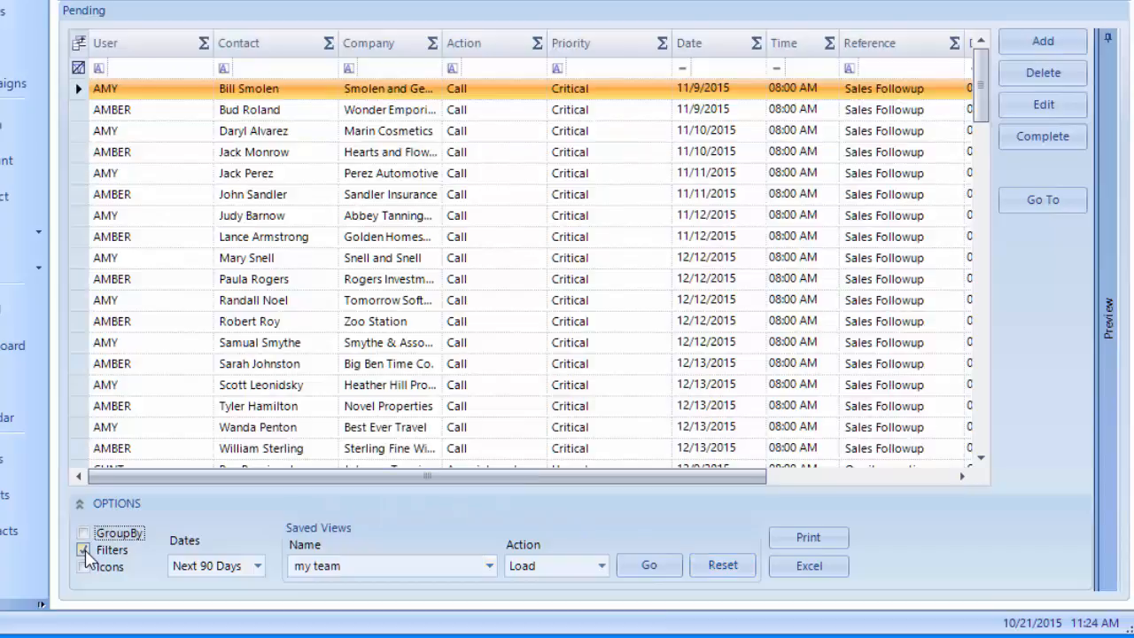
pyautogui.click(84, 550)
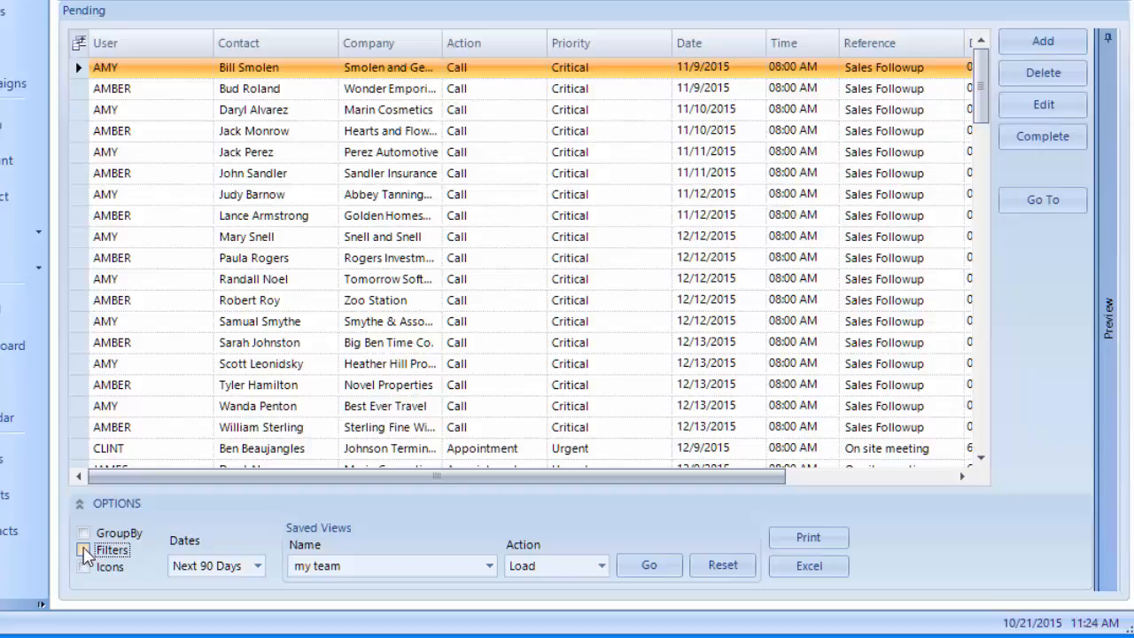
pyautogui.click(83, 550)
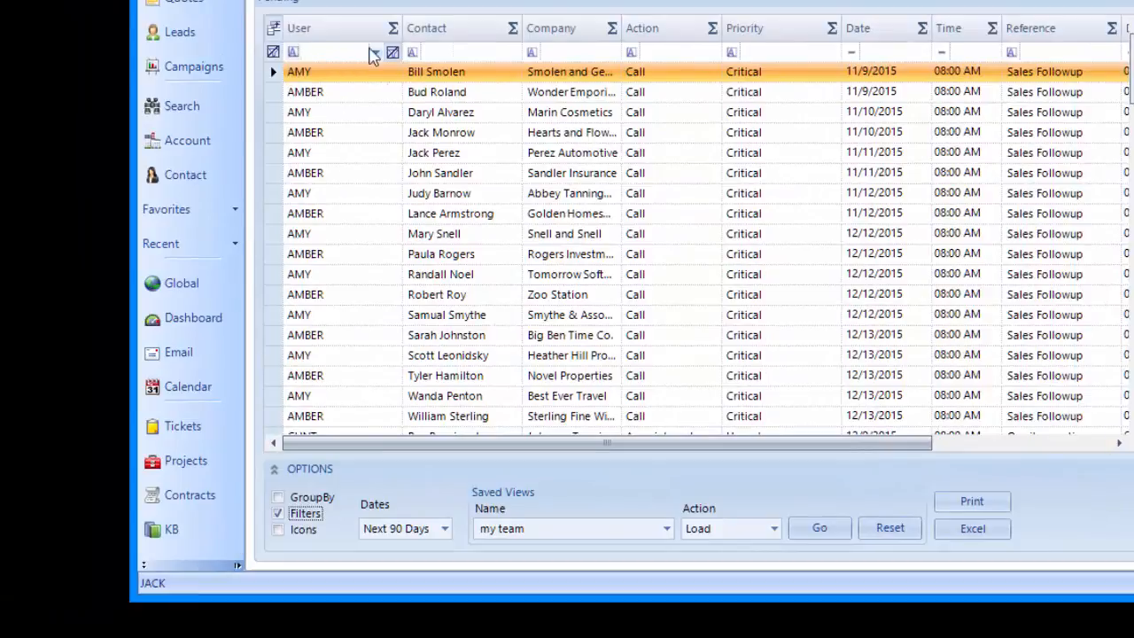
pyautogui.click(376, 52)
pyautogui.scroll(-2, 372, 157)
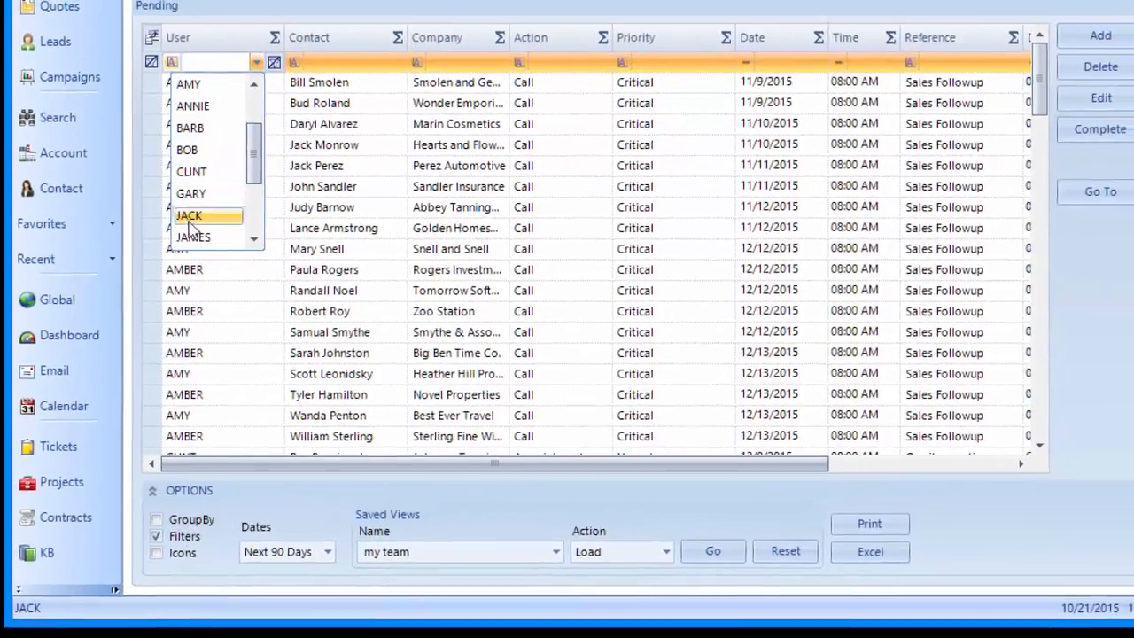
pyautogui.click(311, 201)
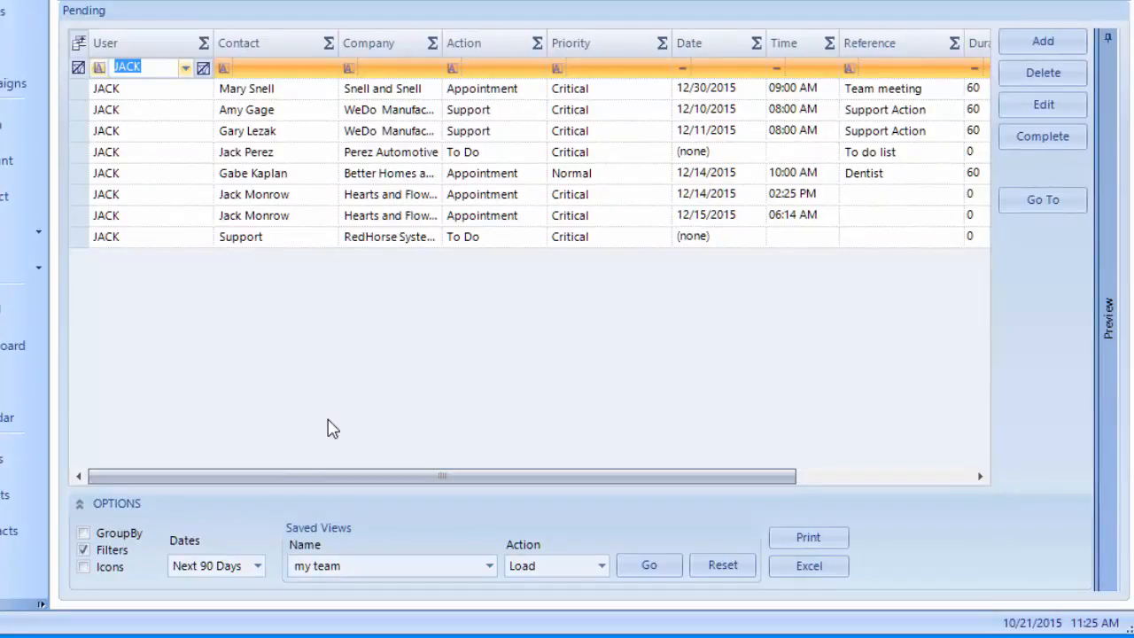
# Save the filtered activities list as a view named "my week"
pyautogui.click(369, 565)
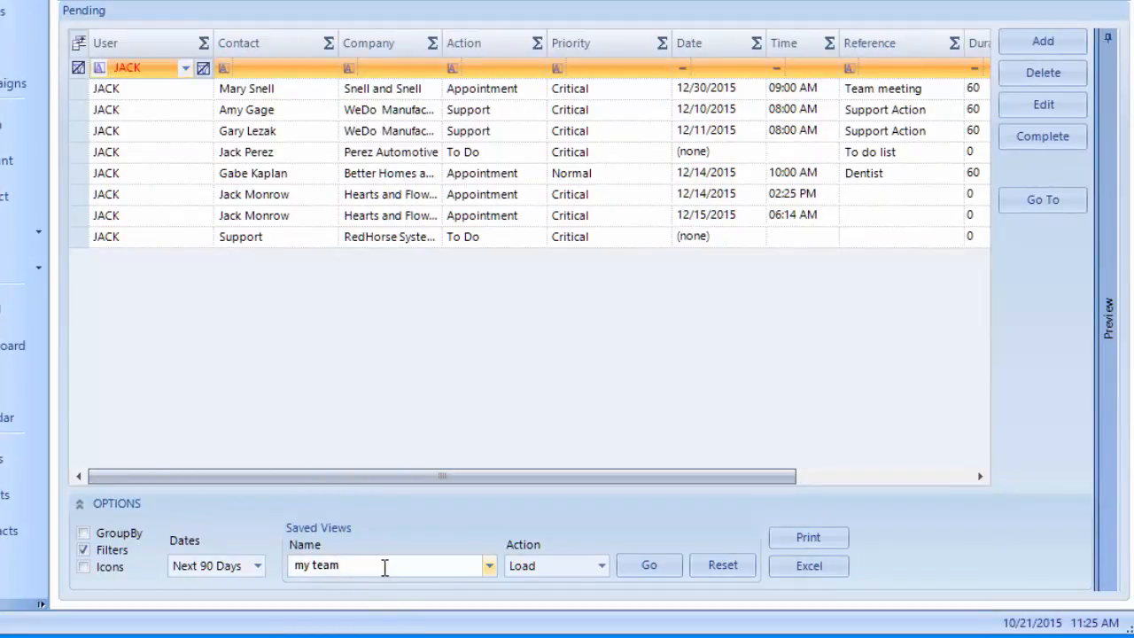
pyautogui.hotkey('ctrl', 'a')
pyautogui.write('my week')
pyautogui.click(603, 566)
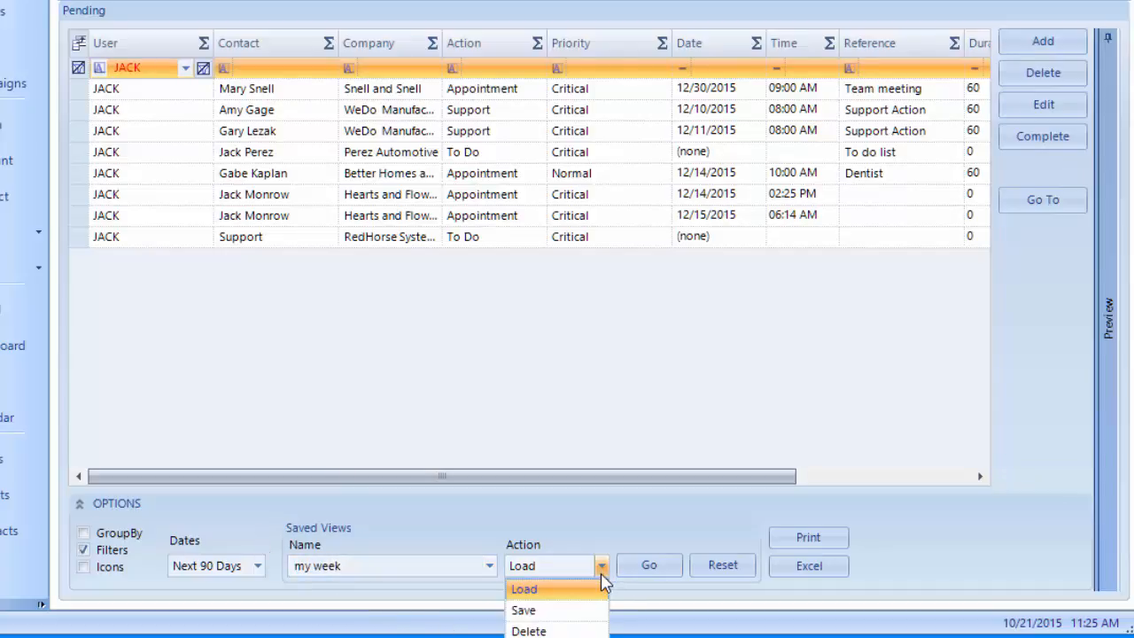
pyautogui.click(582, 611)
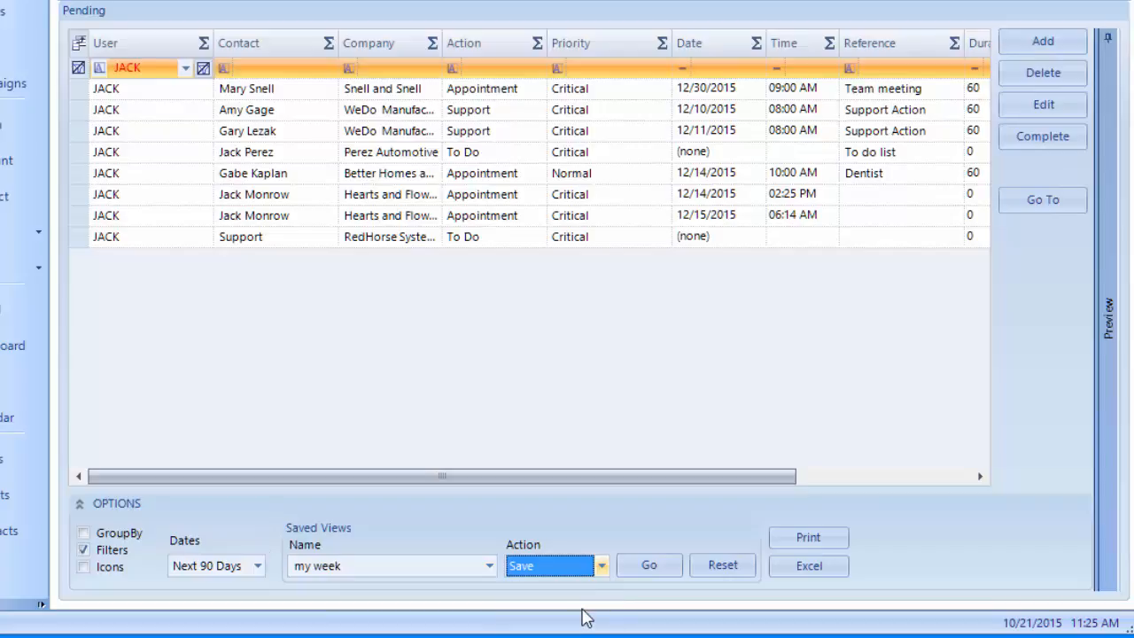
pyautogui.click(645, 567)
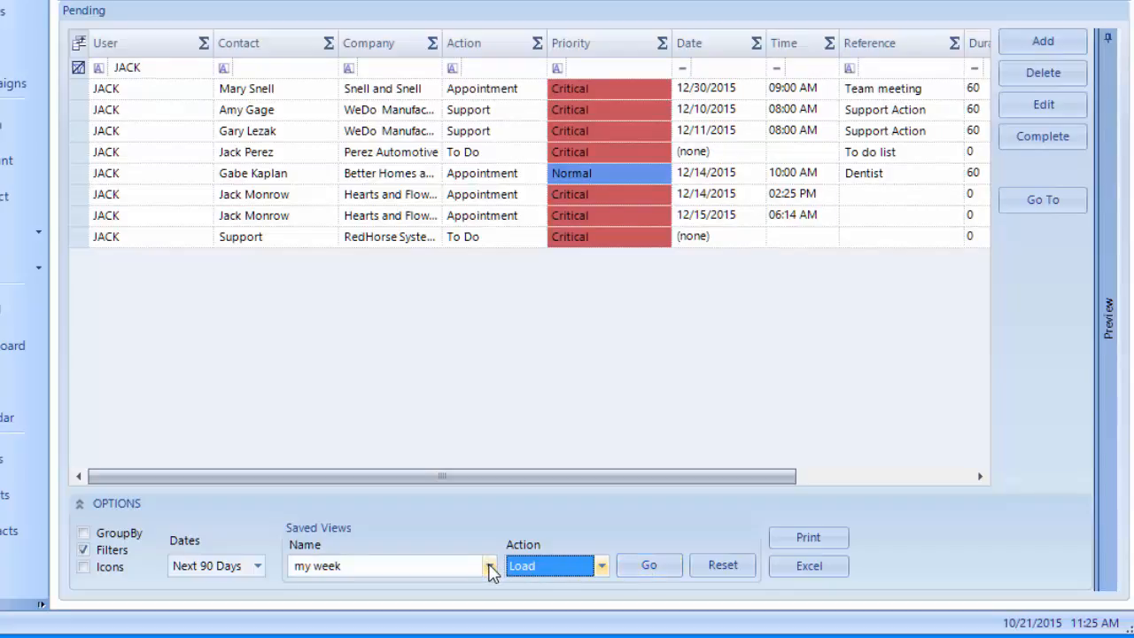
# Load the saved "my team" view and collapse the options area
pyautogui.click(489, 567)
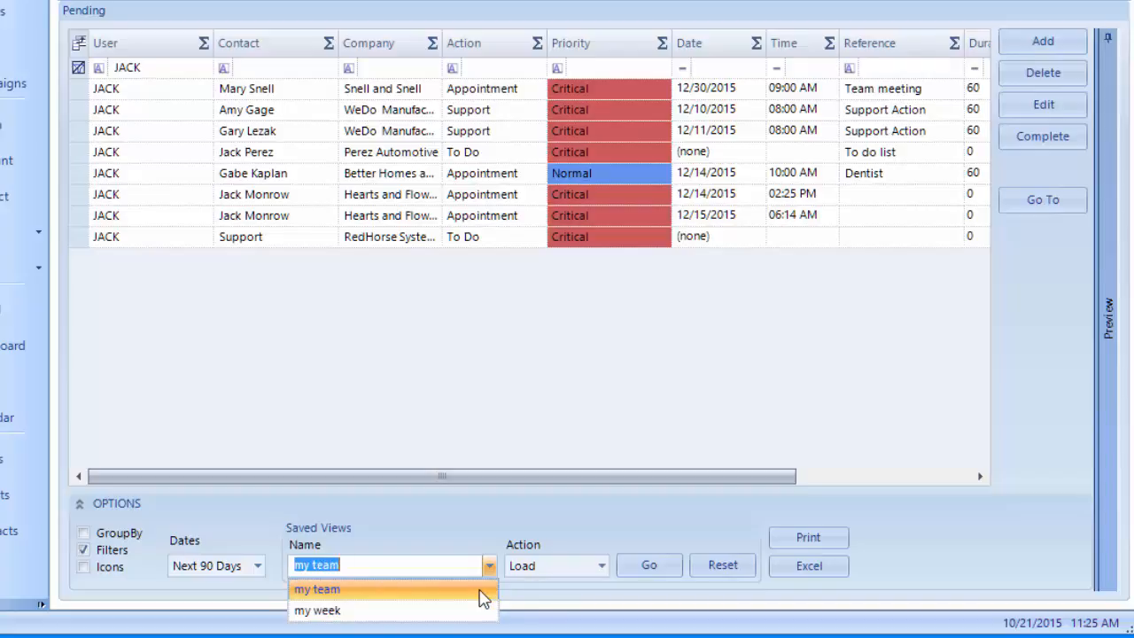
pyautogui.click(481, 590)
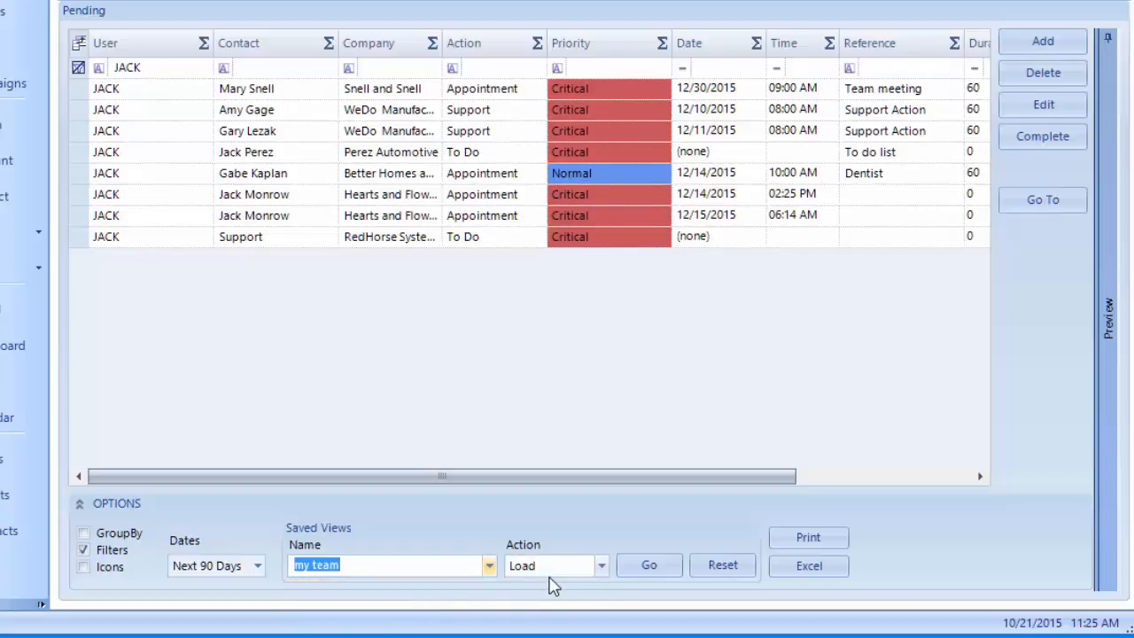
pyautogui.click(647, 574)
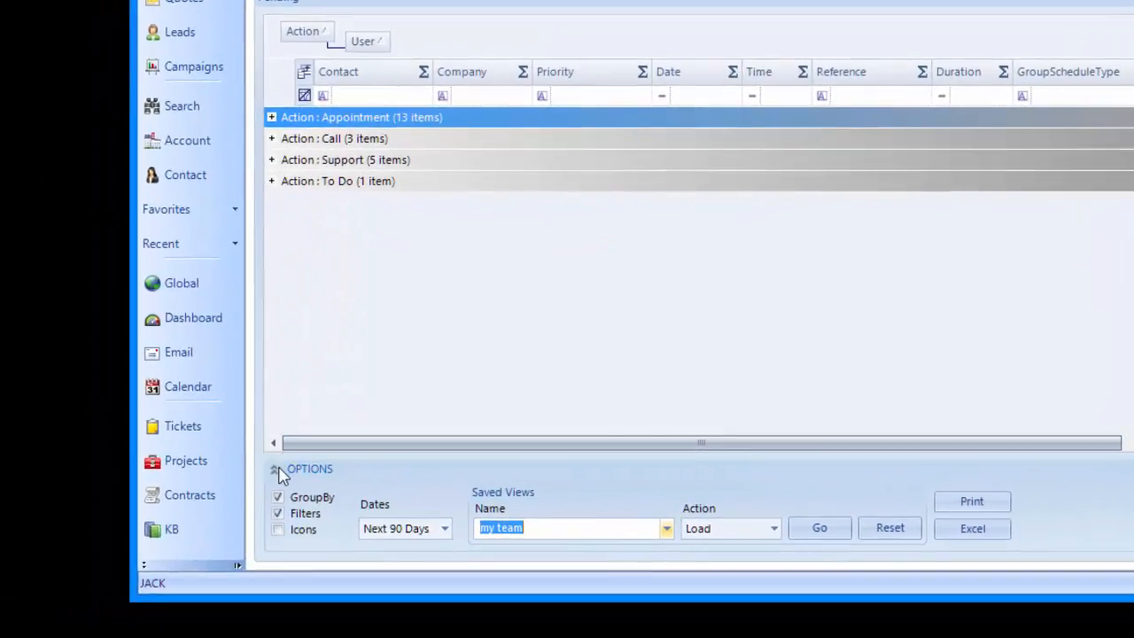
pyautogui.click(82, 506)
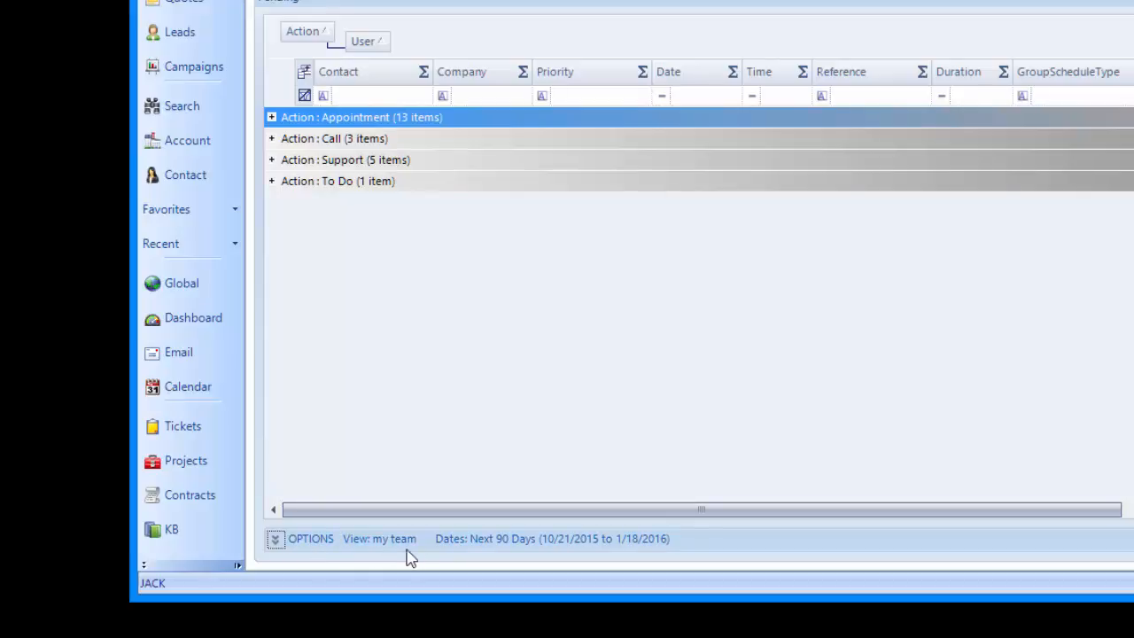
# Reopen the options, load the saved "my week" view, and collapse the options area again
pyautogui.click(273, 544)
pyautogui.click(666, 528)
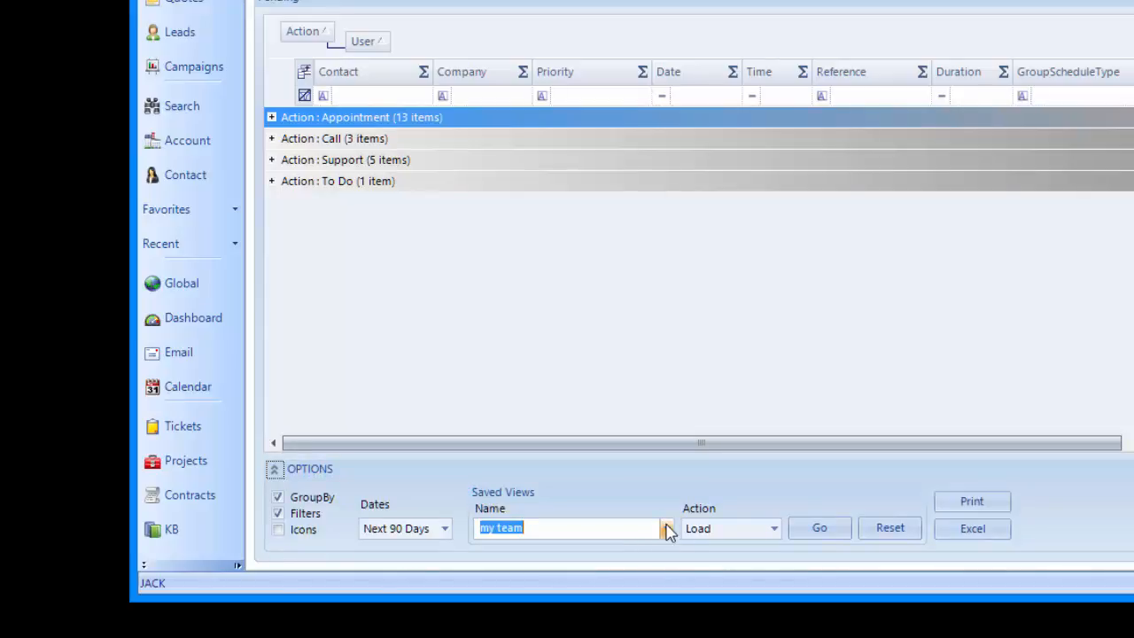
pyautogui.click(646, 571)
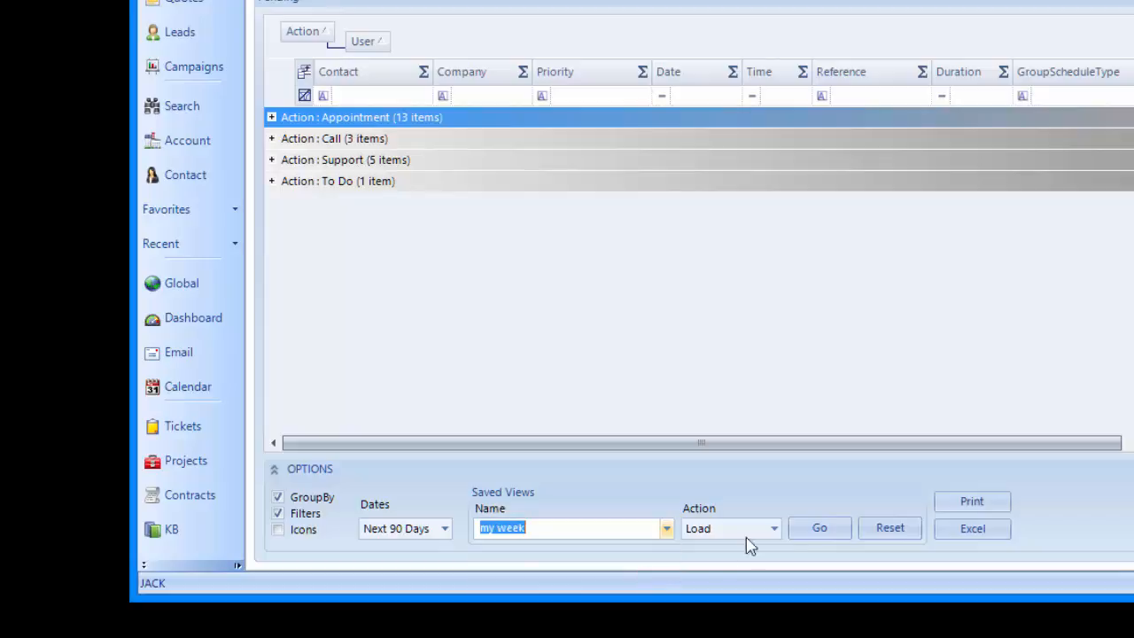
pyautogui.click(801, 532)
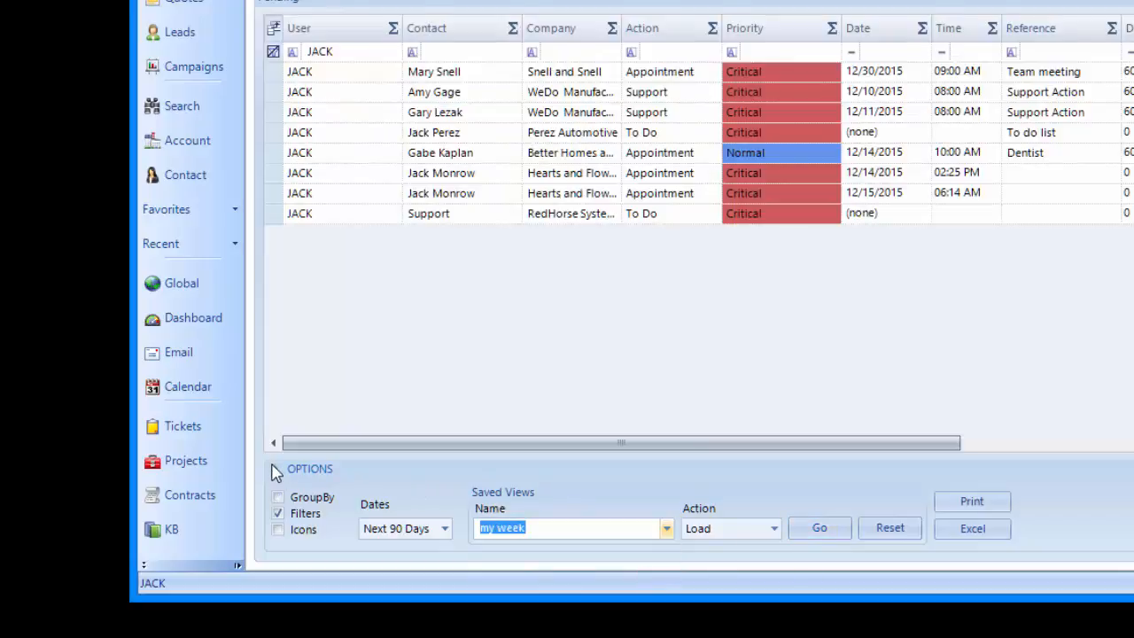
pyautogui.click(274, 468)
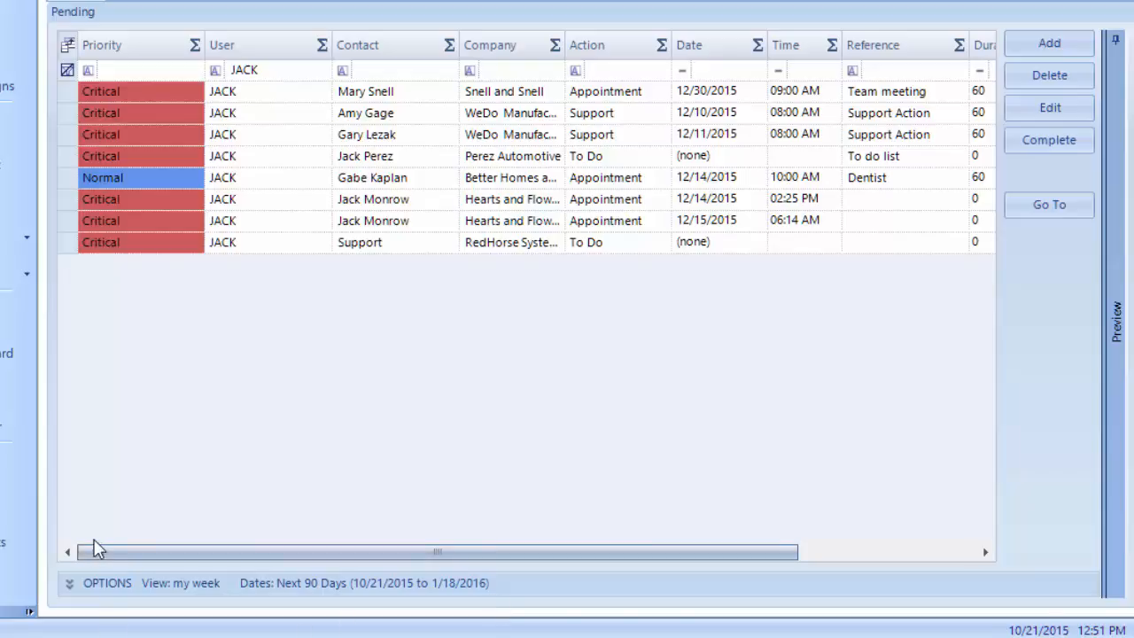
# Copy the "my week" view to two individual users, selecting them together in the user list, and save
pyautogui.click(69, 584)
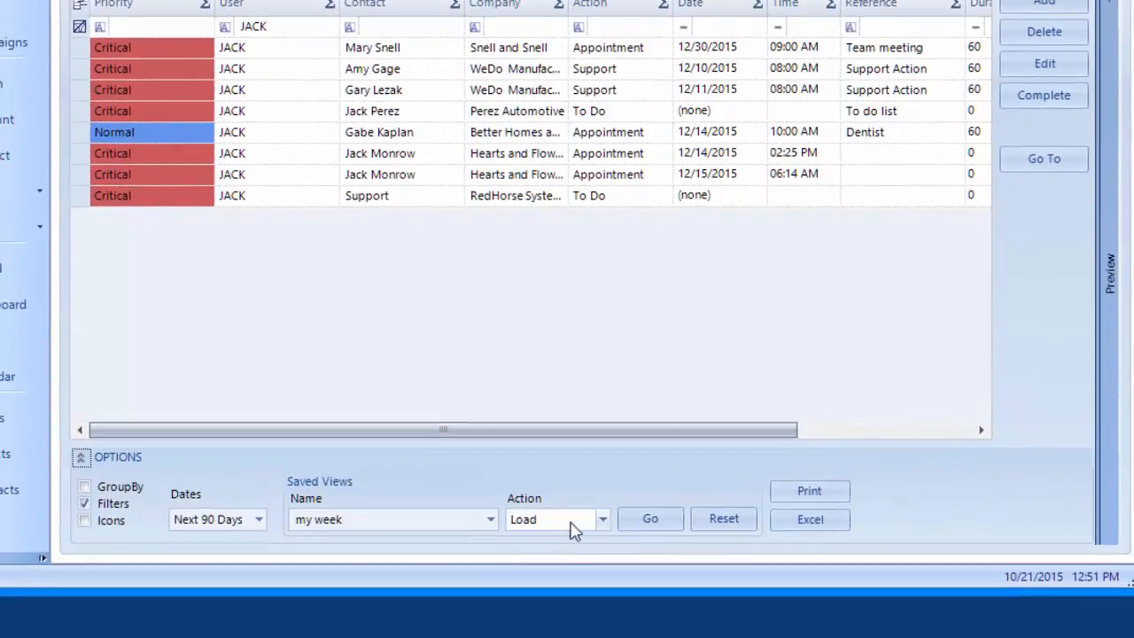
pyautogui.click(600, 573)
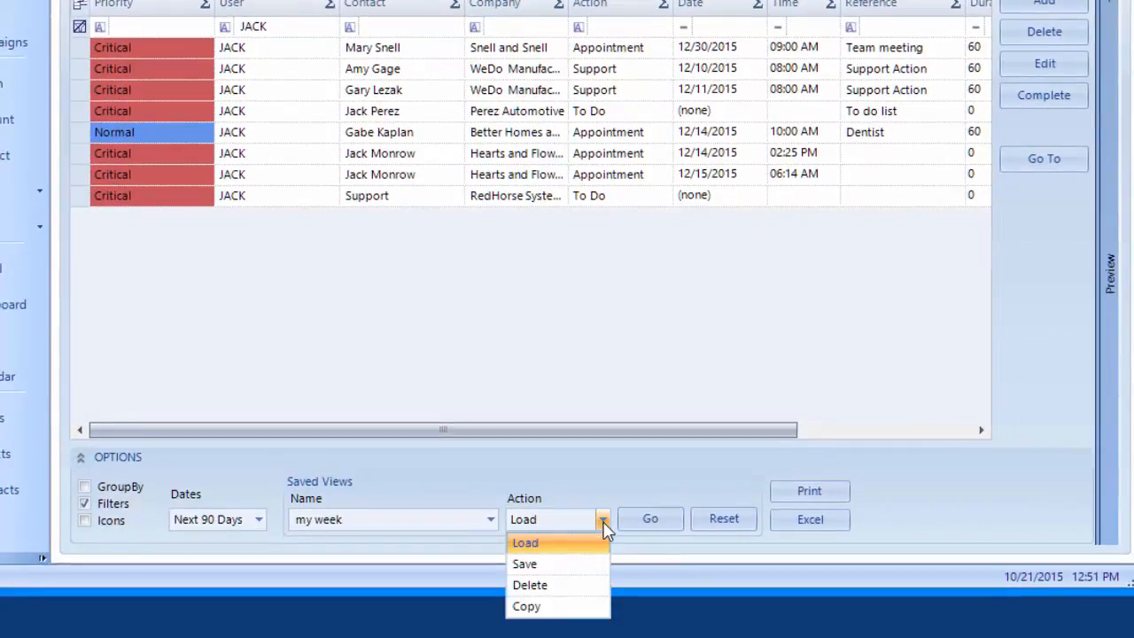
pyautogui.click(539, 610)
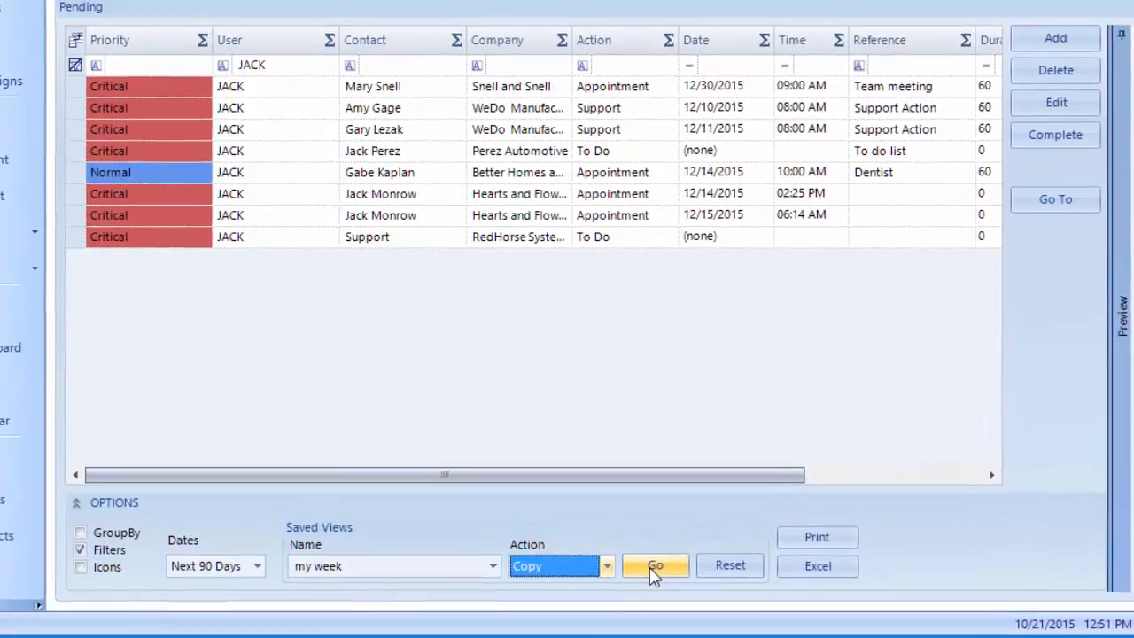
pyautogui.click(649, 540)
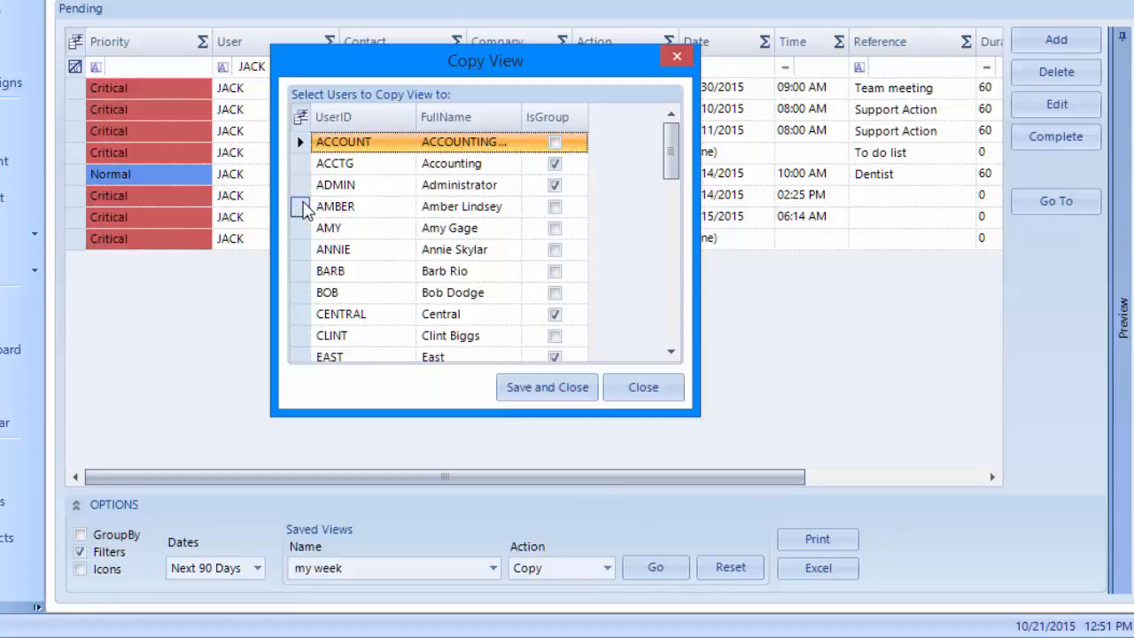
pyautogui.click(302, 208)
pyautogui.keyDown('ctrl'); pyautogui.click(302, 228); pyautogui.keyUp('ctrl')
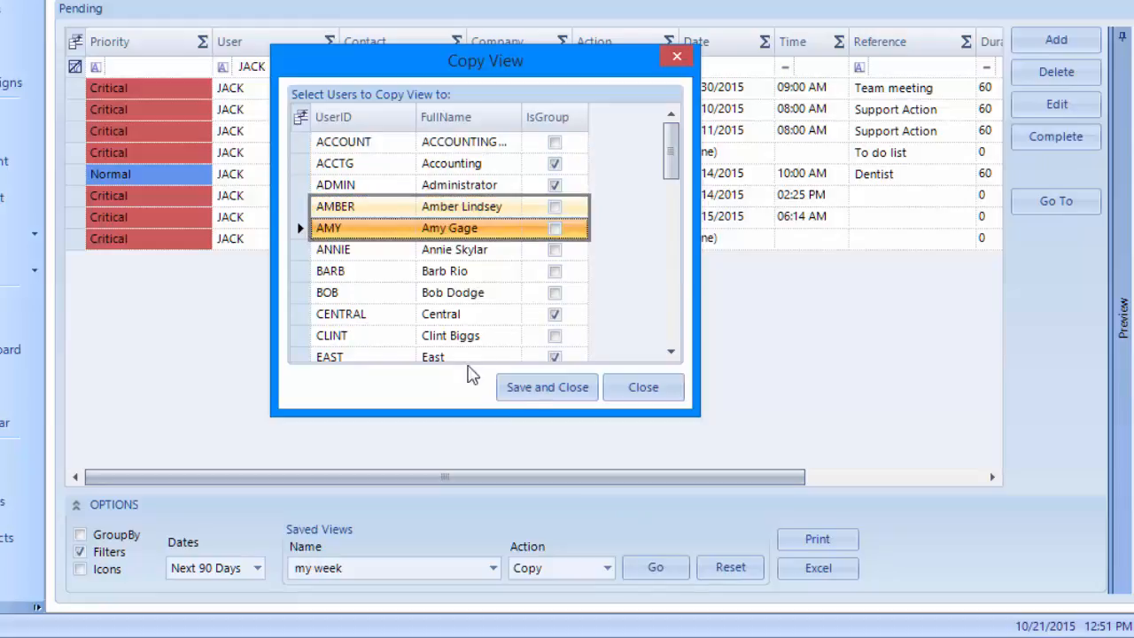
pyautogui.click(534, 388)
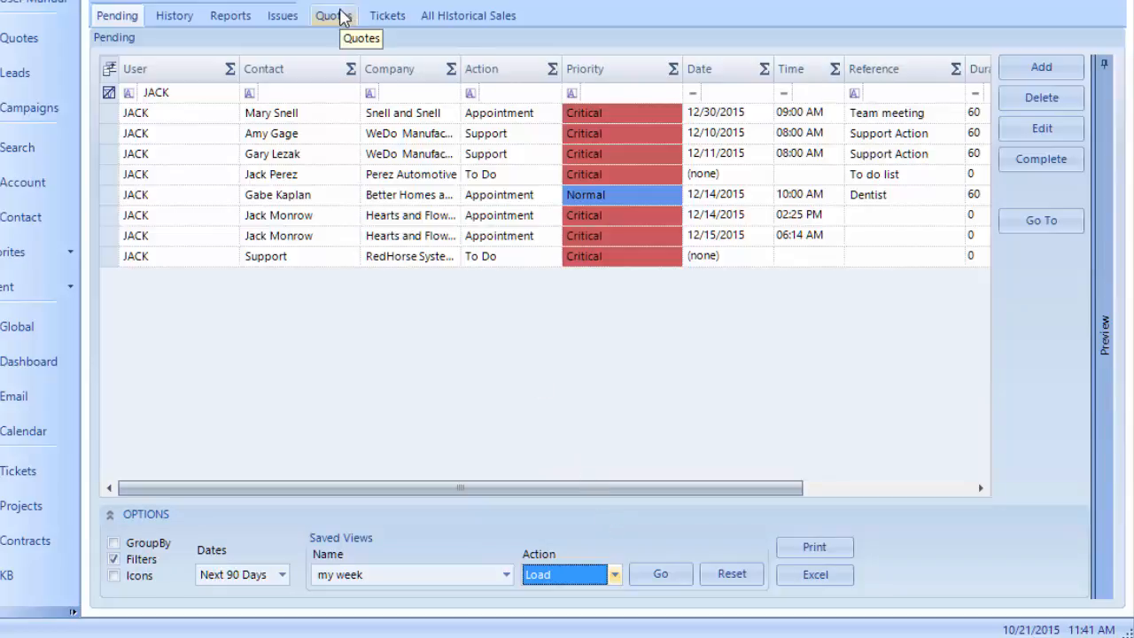
# Switch to Quotes and back to Pending, and reset the pending list to its default layout
pyautogui.click(340, 12)
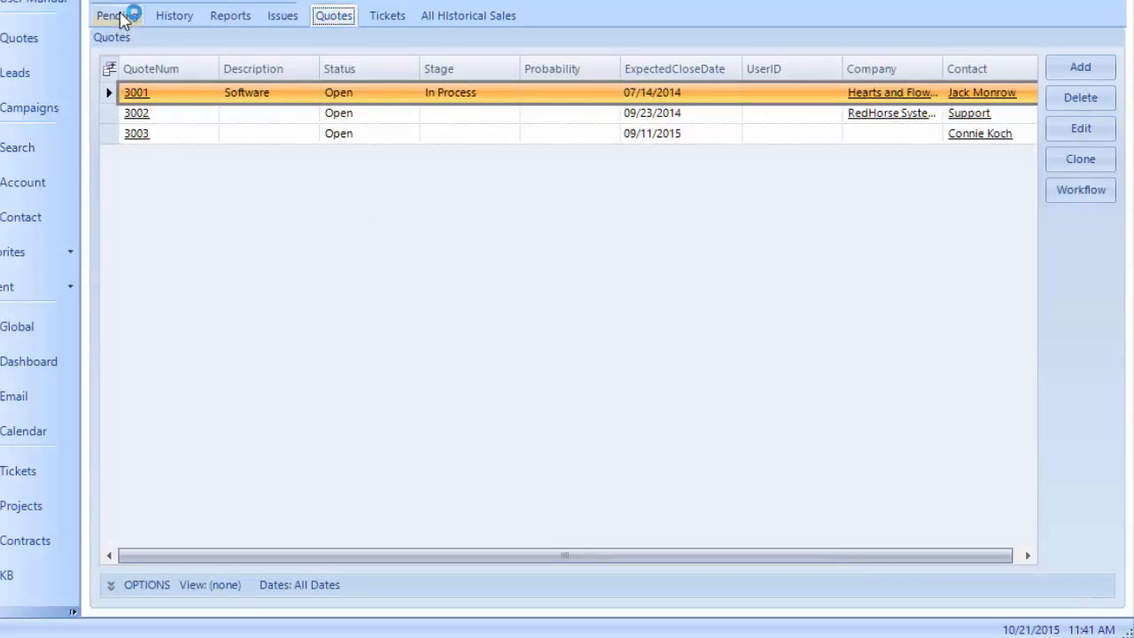
pyautogui.click(116, 12)
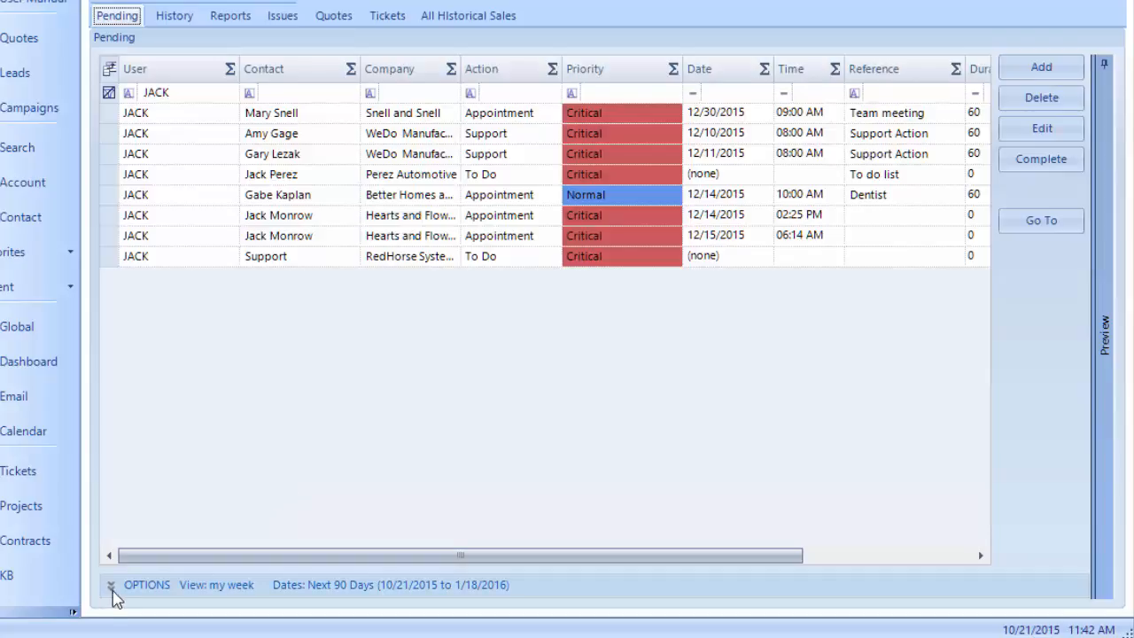
pyautogui.click(111, 587)
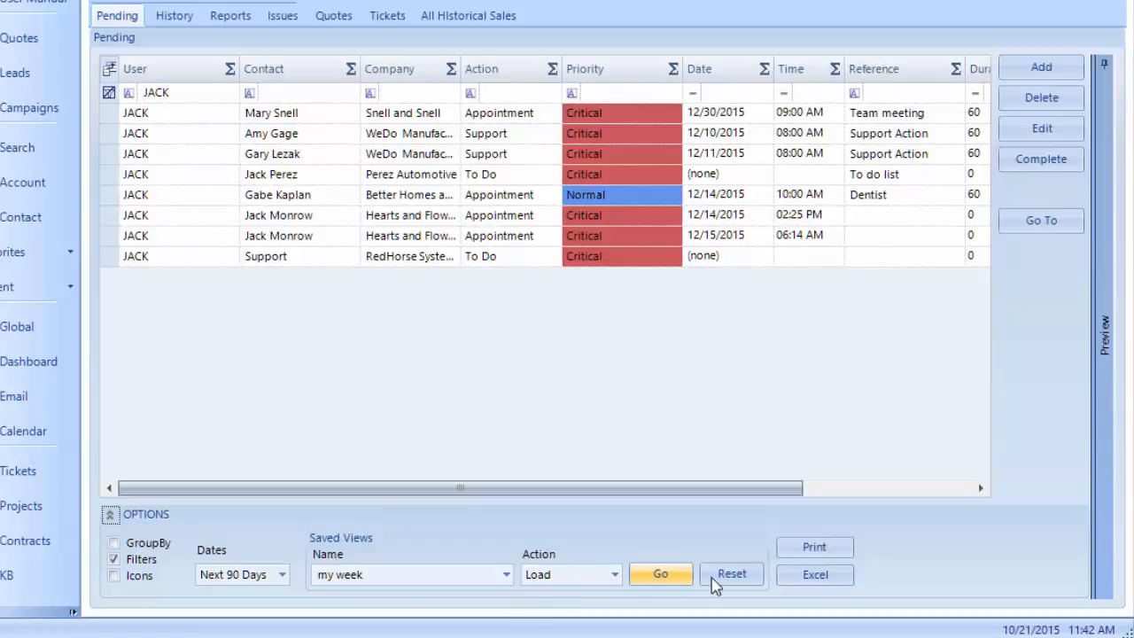
pyautogui.click(729, 581)
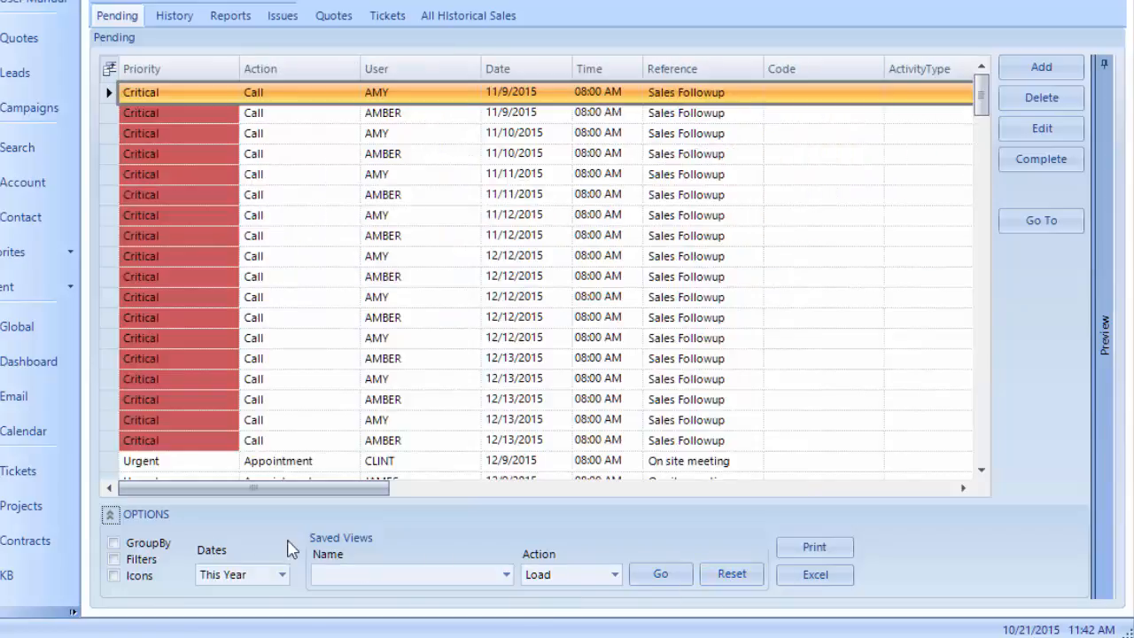
pyautogui.click(110, 514)
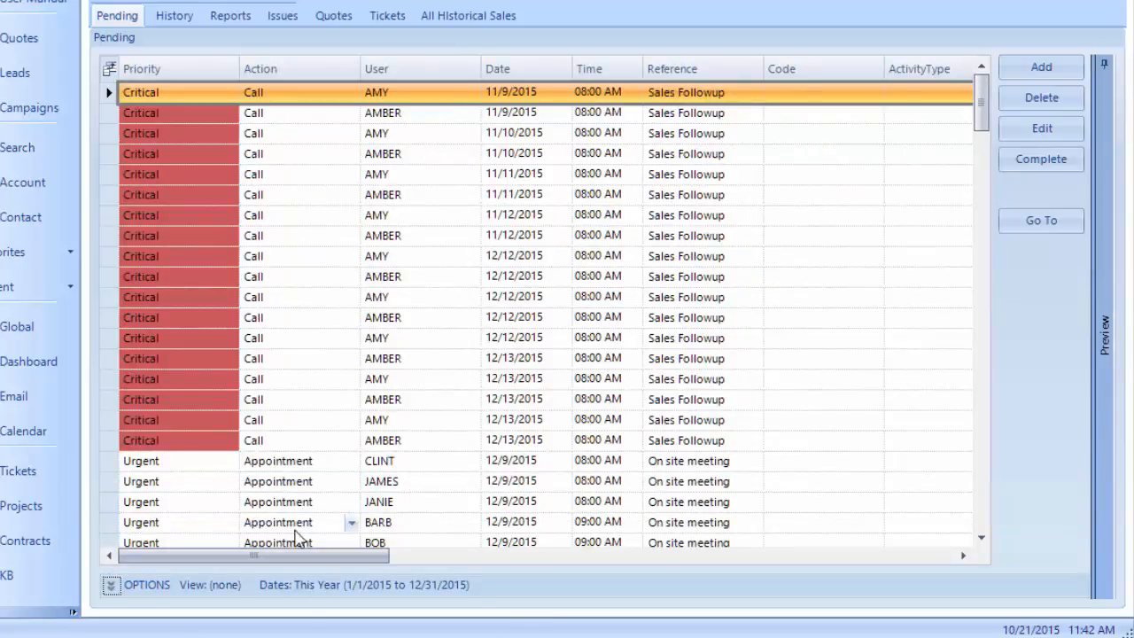
# Move the User column to the first position and check the column order by switching to History and back to Pending
pyautogui.moveTo(450, 70); pyautogui.dragTo(134, 79)
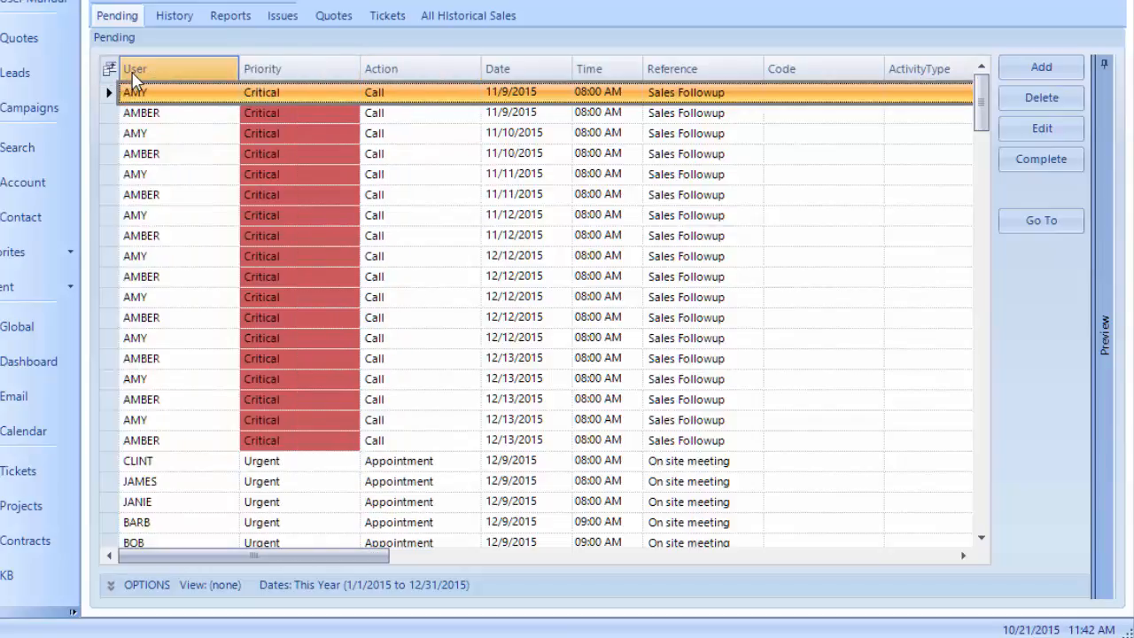
pyautogui.click(174, 16)
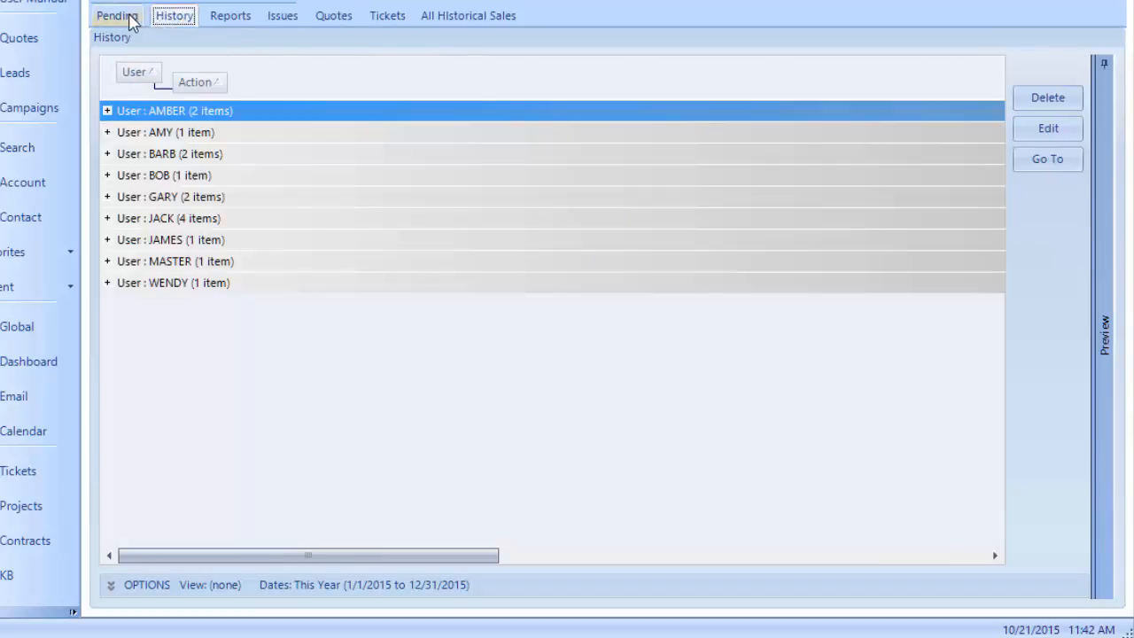
pyautogui.click(122, 15)
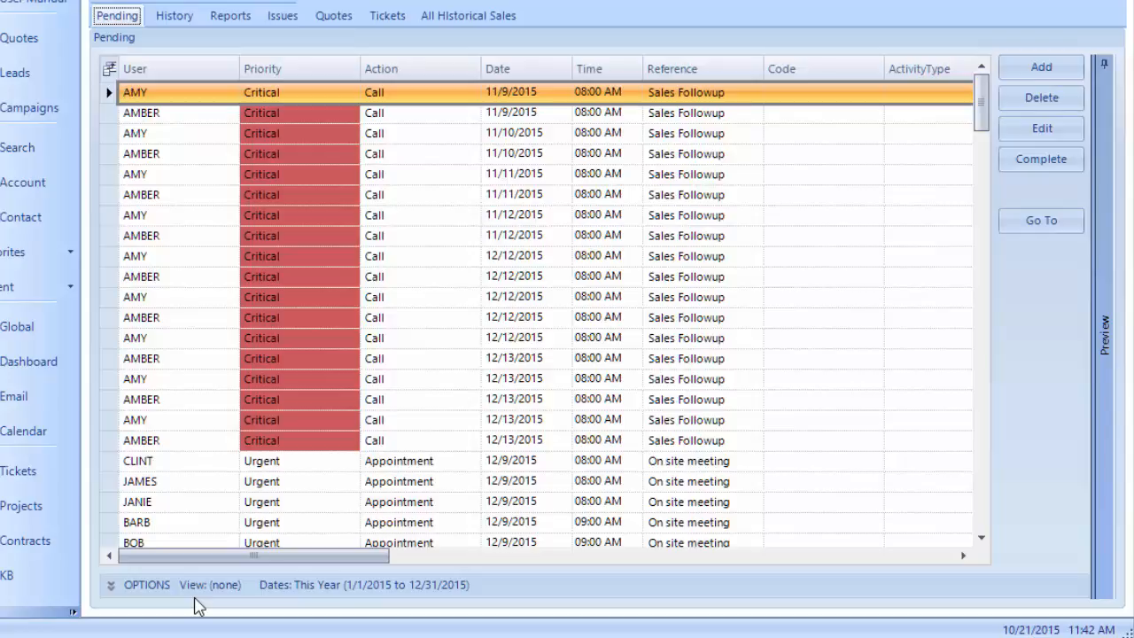
# Load the saved "my week" view into the pending list
pyautogui.click(111, 586)
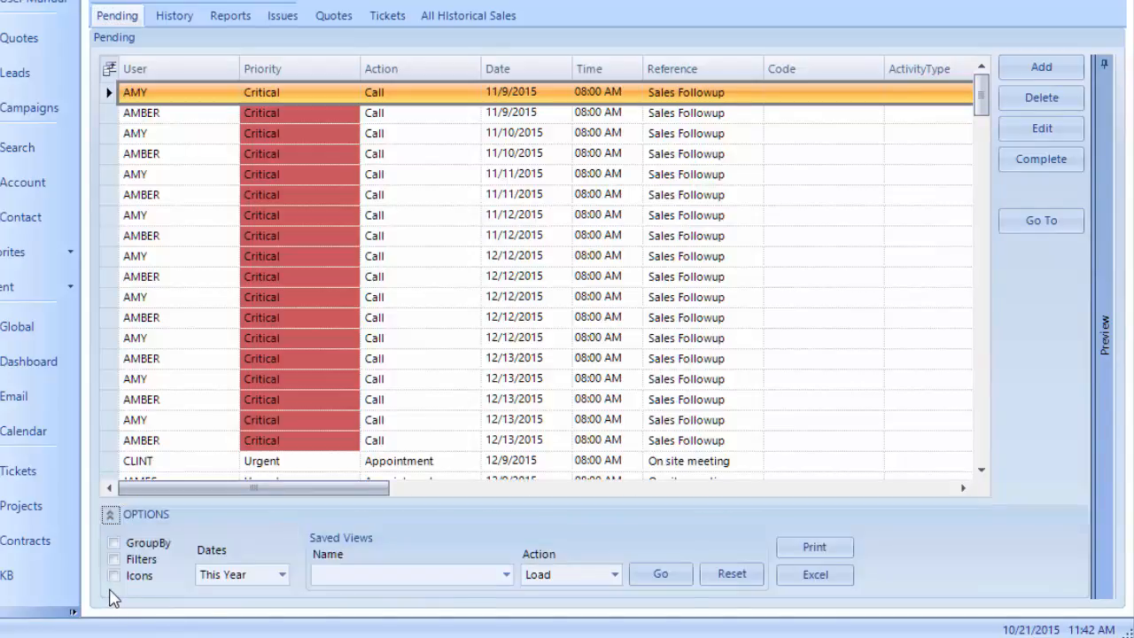
pyautogui.click(506, 575)
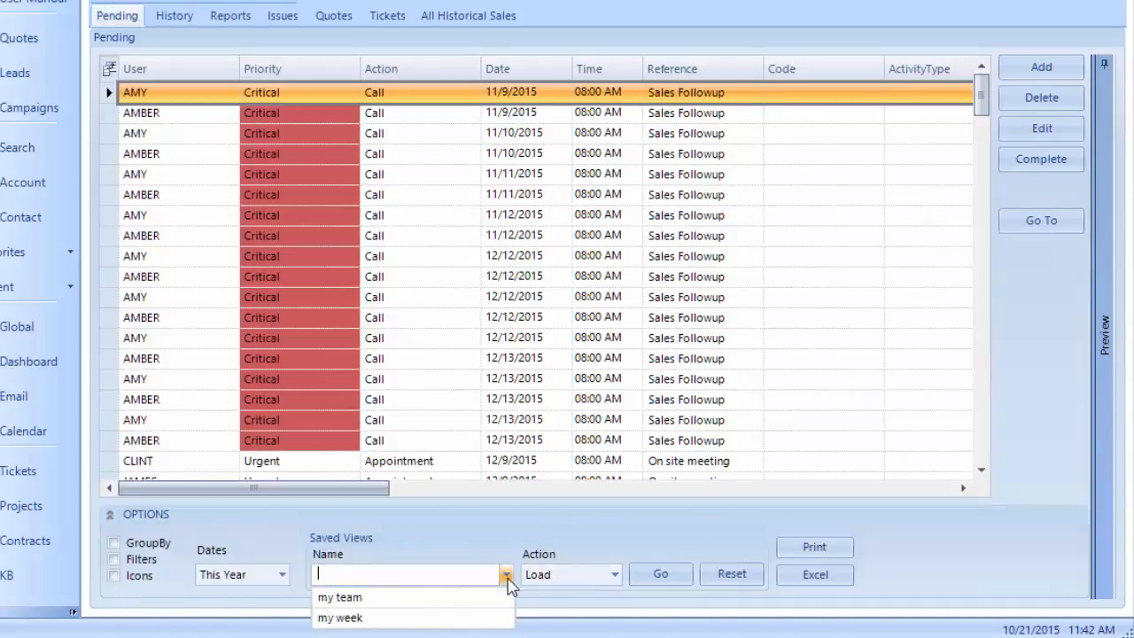
pyautogui.click(351, 618)
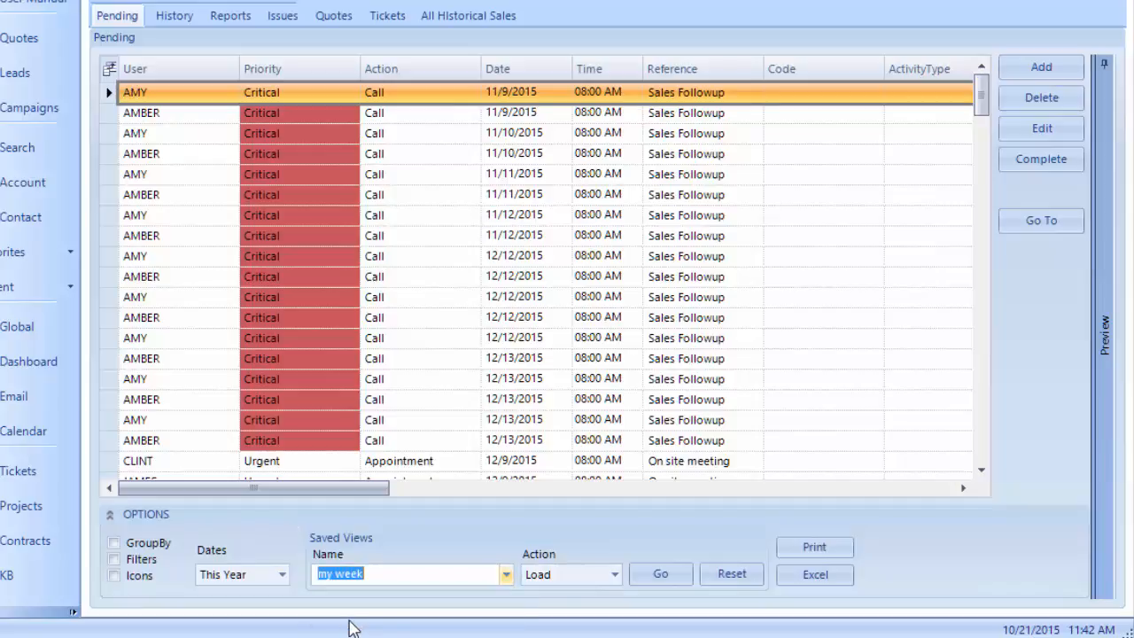
pyautogui.click(661, 575)
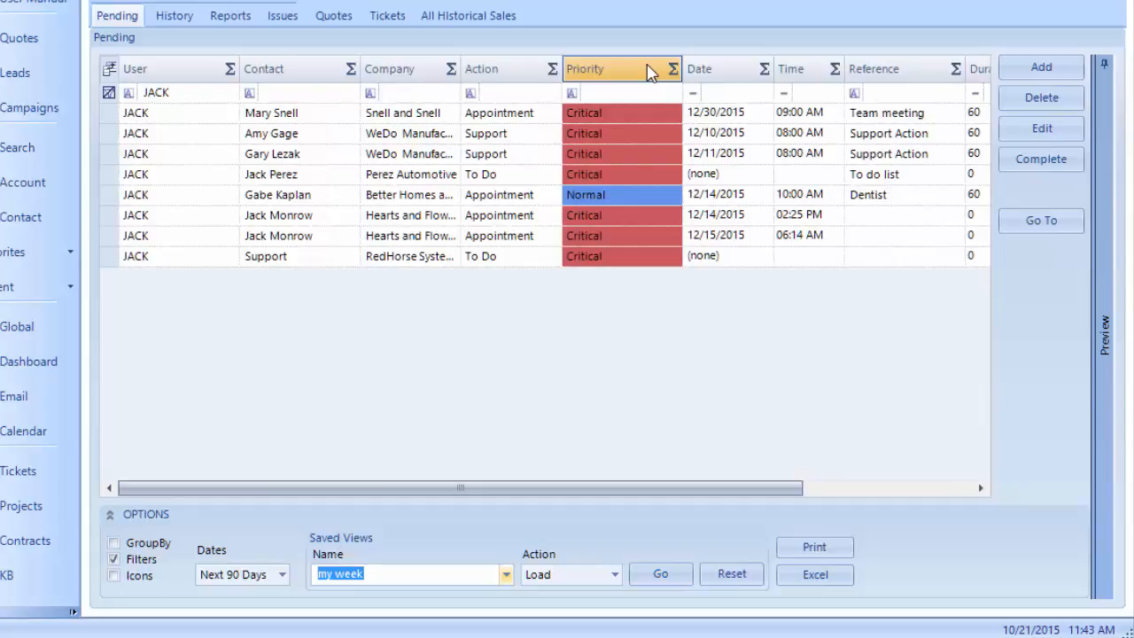
# Move the Priority column in front of User without saving, and check the order by switching to Quotes and back to Pending
pyautogui.moveTo(650, 73); pyautogui.dragTo(129, 75)
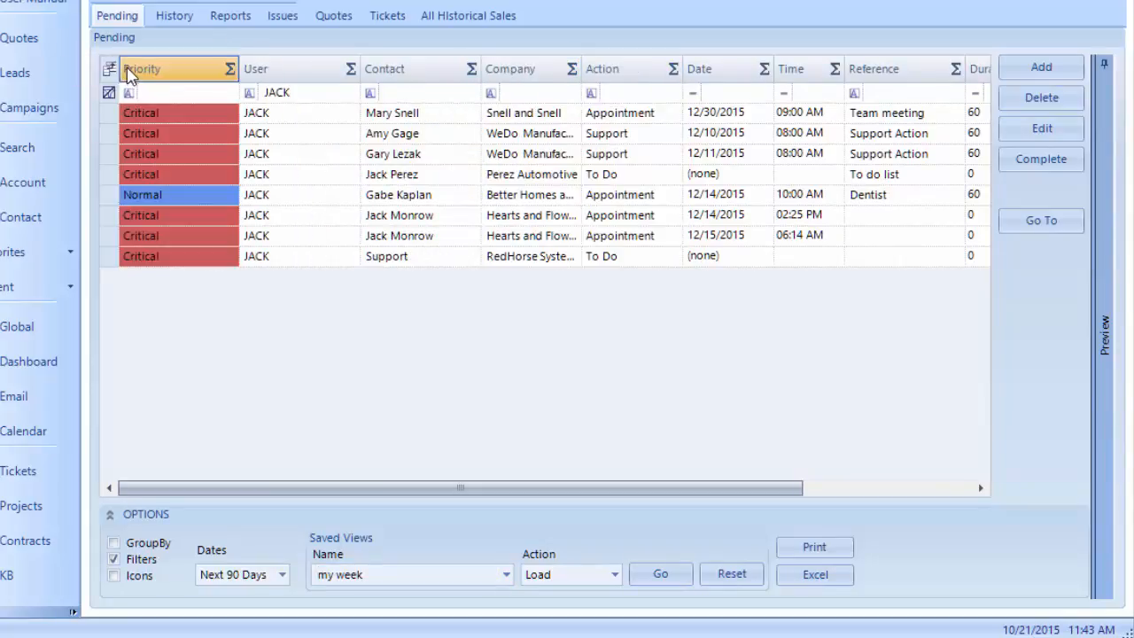
pyautogui.click(333, 17)
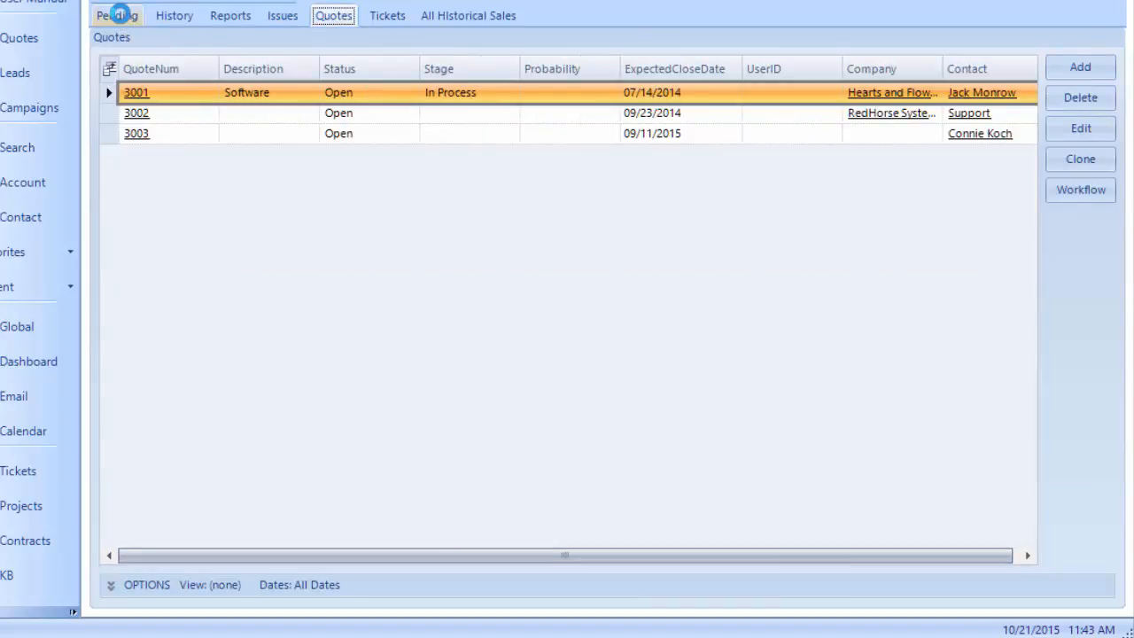
pyautogui.click(118, 17)
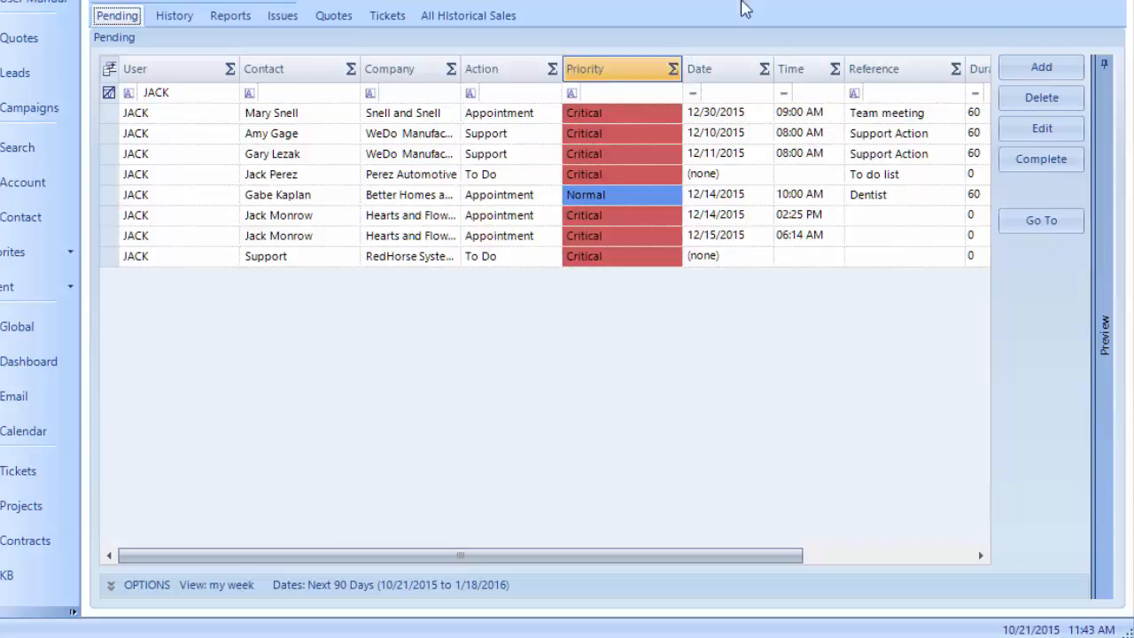
# Move the Priority column in front of User and save the changed layout to the "my week" view
pyautogui.click(576, 96)
pyautogui.moveTo(600, 71); pyautogui.dragTo(128, 79)
pyautogui.click(110, 585)
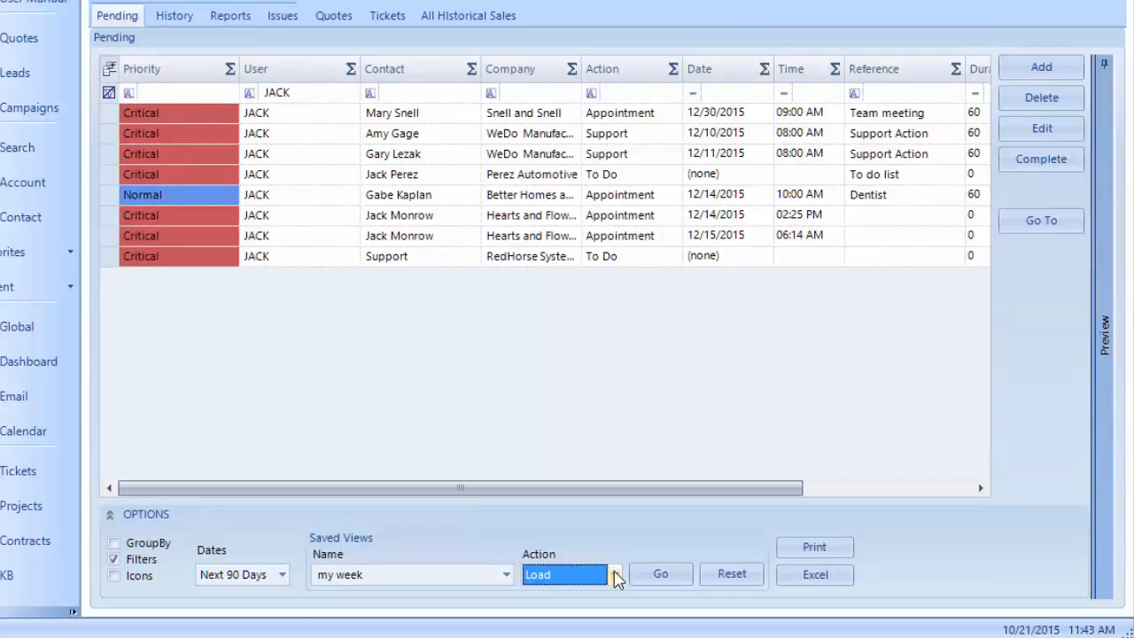
pyautogui.click(614, 575)
pyautogui.click(618, 612)
pyautogui.click(648, 575)
# Switch to Quotes and return to Pending to check the saved column order of the "my week" view
pyautogui.click(335, 17)
pyautogui.click(107, 15)
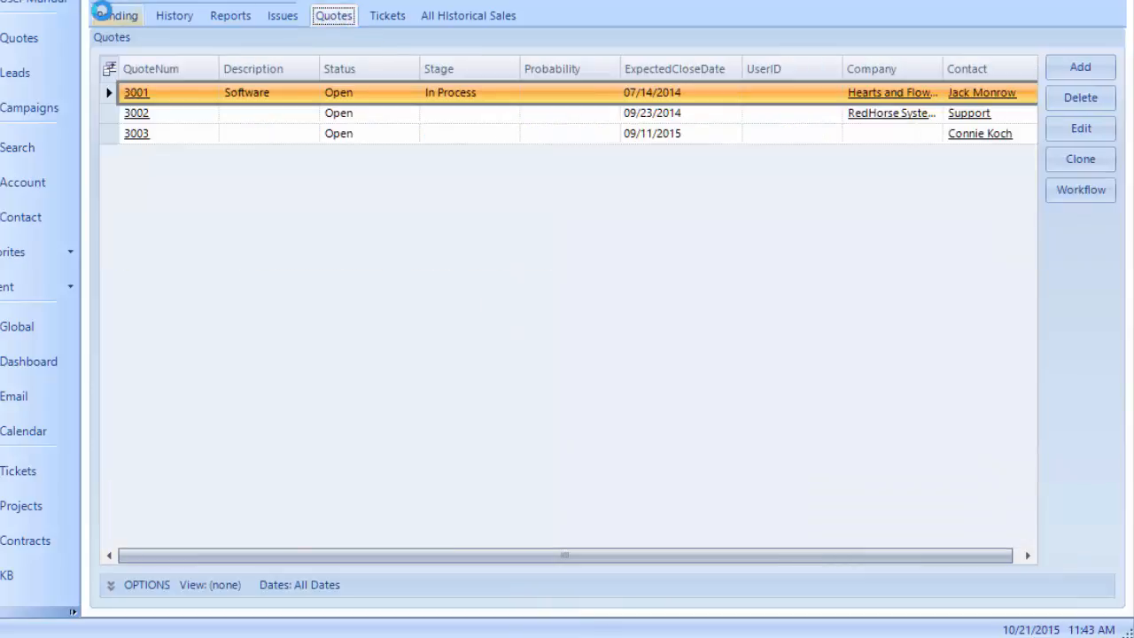